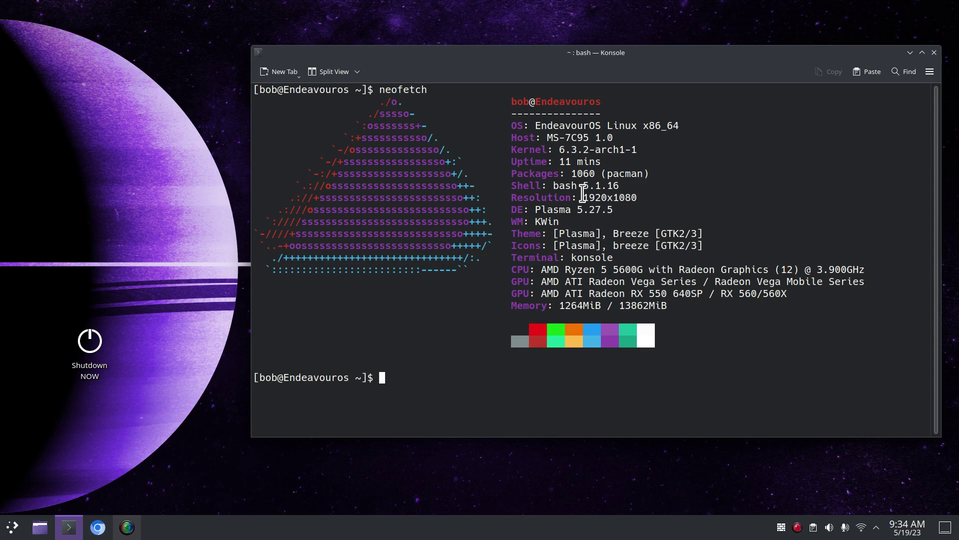
Step: Highlight the 1920x1080 resolution value and the bash shell name, then close the terminal
left_click_drag(582, 196, 651, 197)
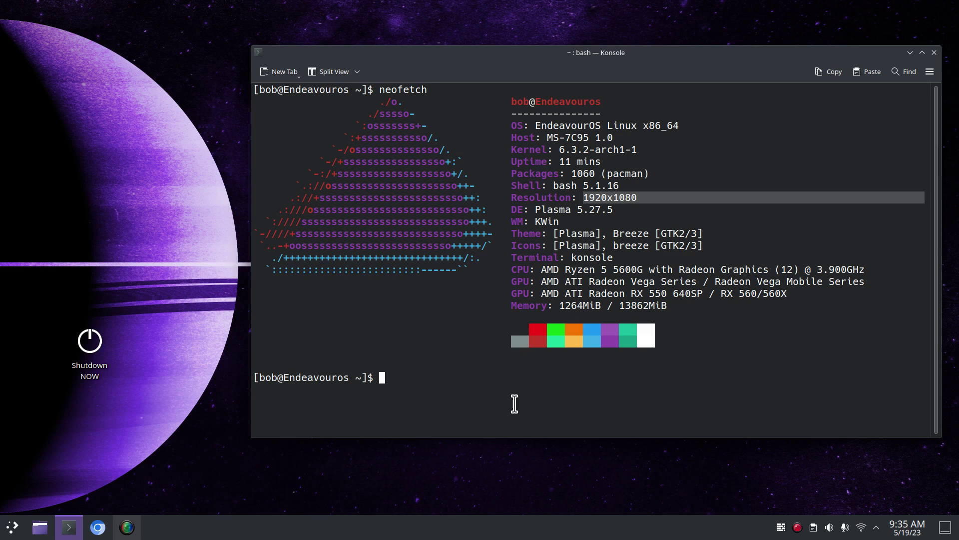
left_click_drag(553, 186, 578, 186)
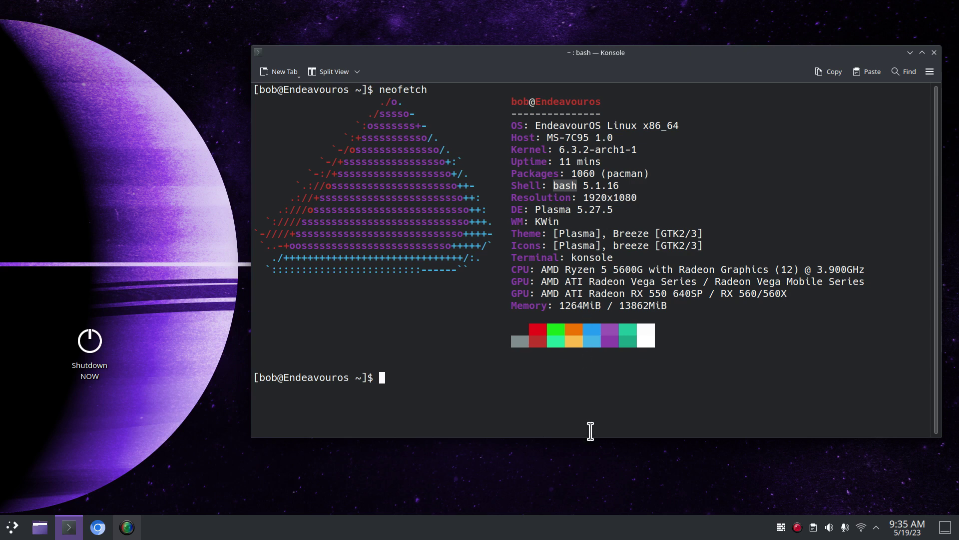
key("ctrl+d")
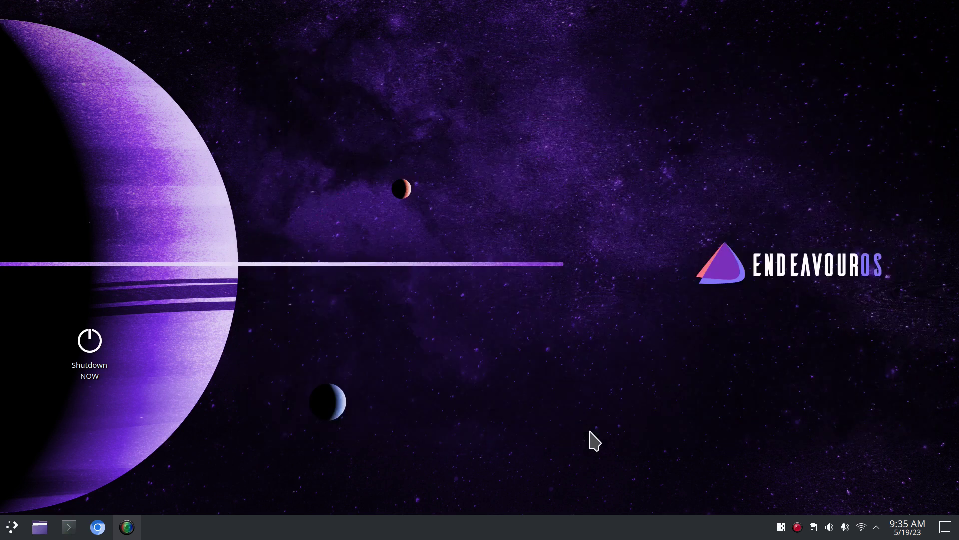
Step: Move the Shutdown NOW icon to the desktop's lower right and open the application launcher
left_click_drag(95, 350, 856, 421)
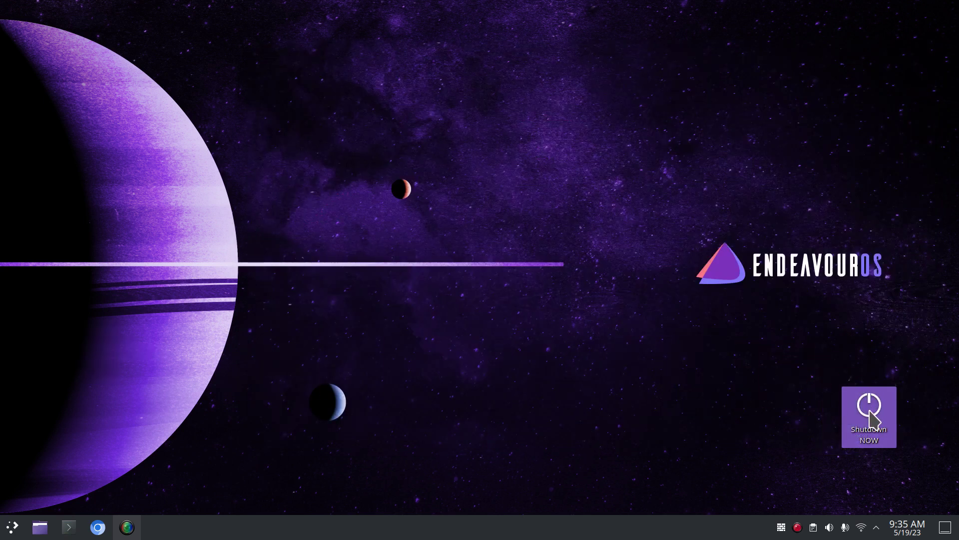
left_click(700, 428)
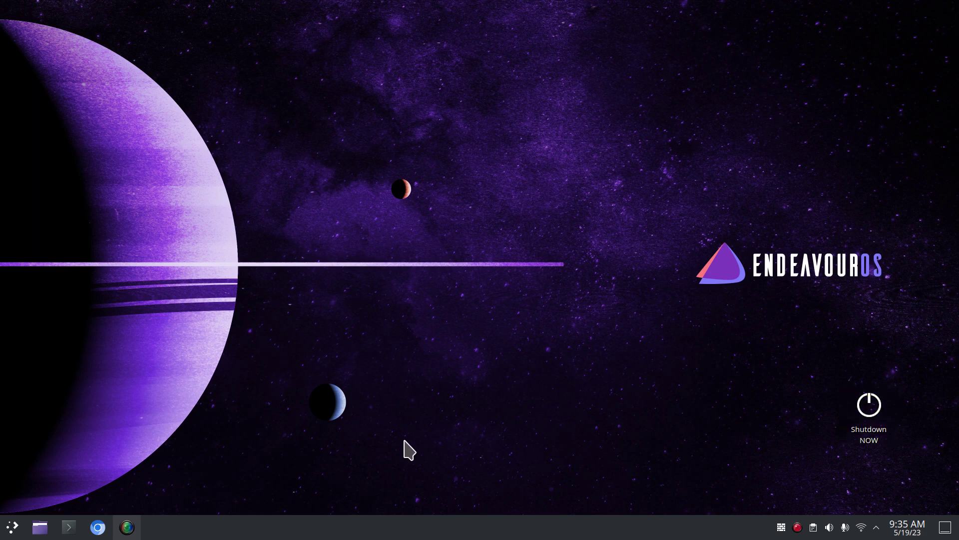
left_click(11, 530)
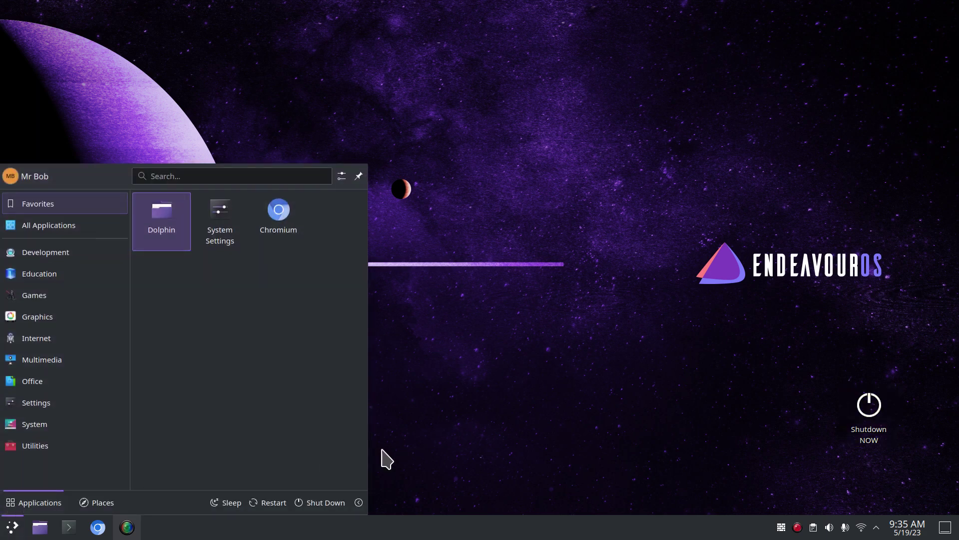
Step: Start Shut Down from the launcher, then cancel the countdown so the computer stays on
left_click(318, 503)
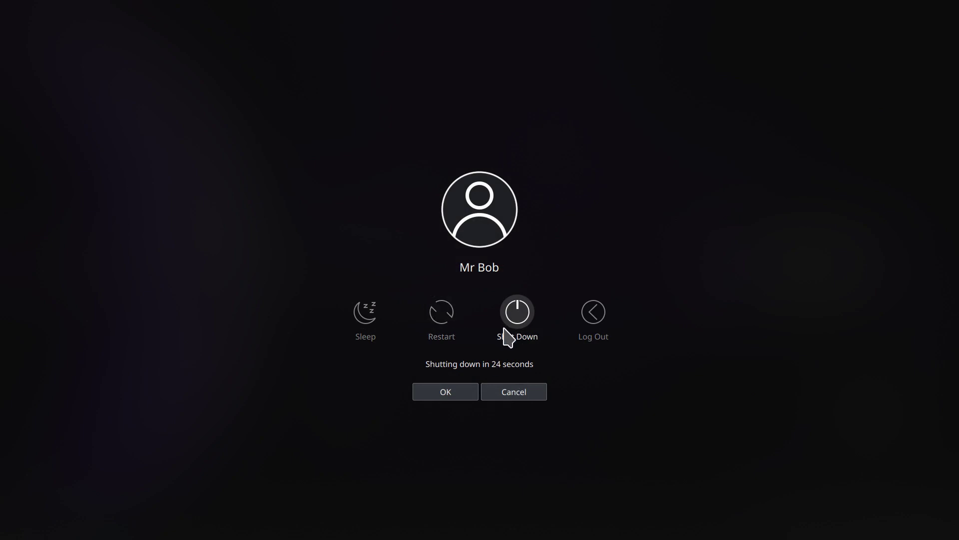
left_click(528, 395)
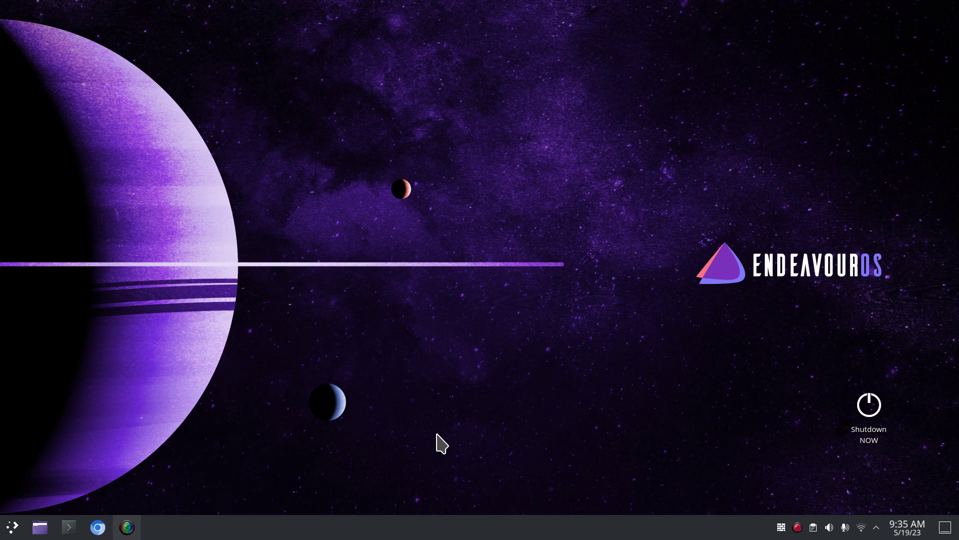
Step: Browse Dolphin to Documents > scripts and open SHUTDOWN NOW as text in Kate
left_click(40, 527)
left_click(422, 156)
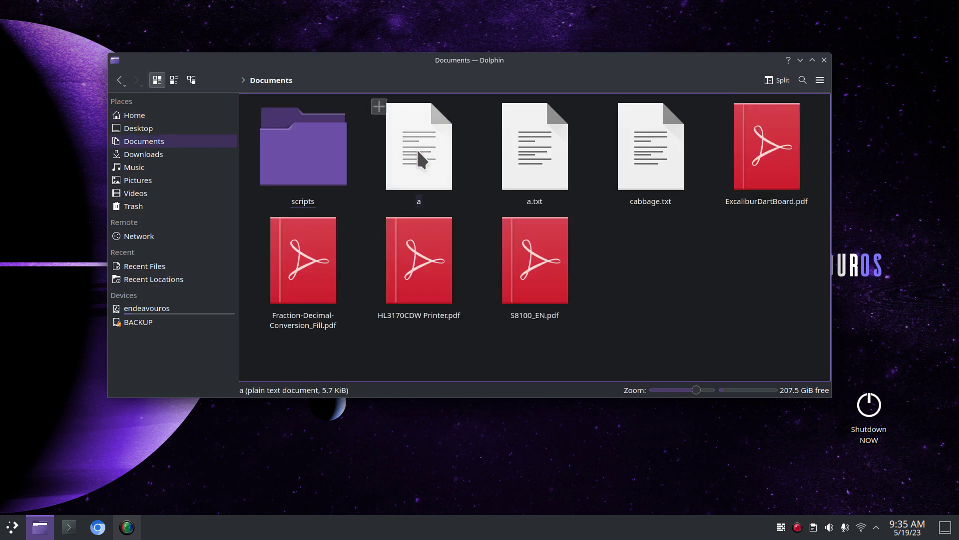
left_click(306, 154)
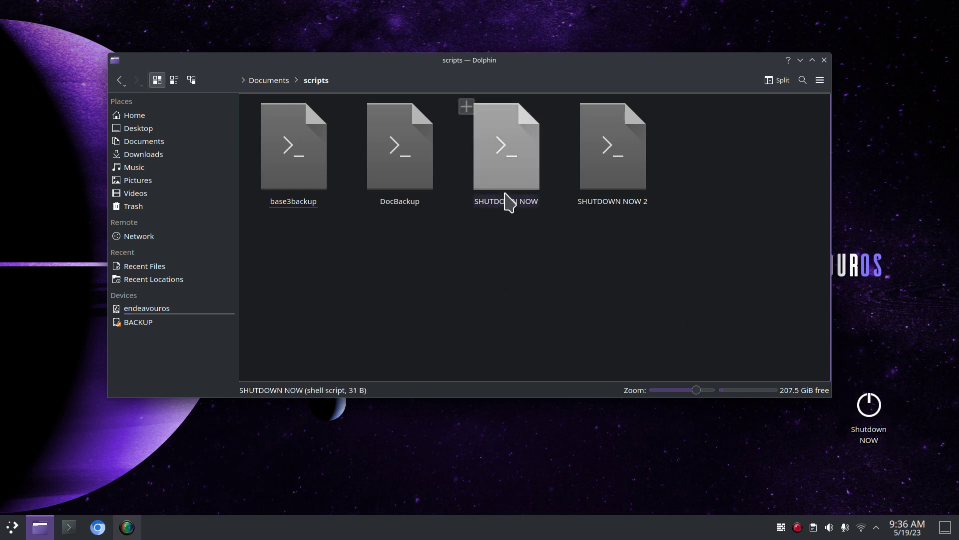
left_click(504, 165)
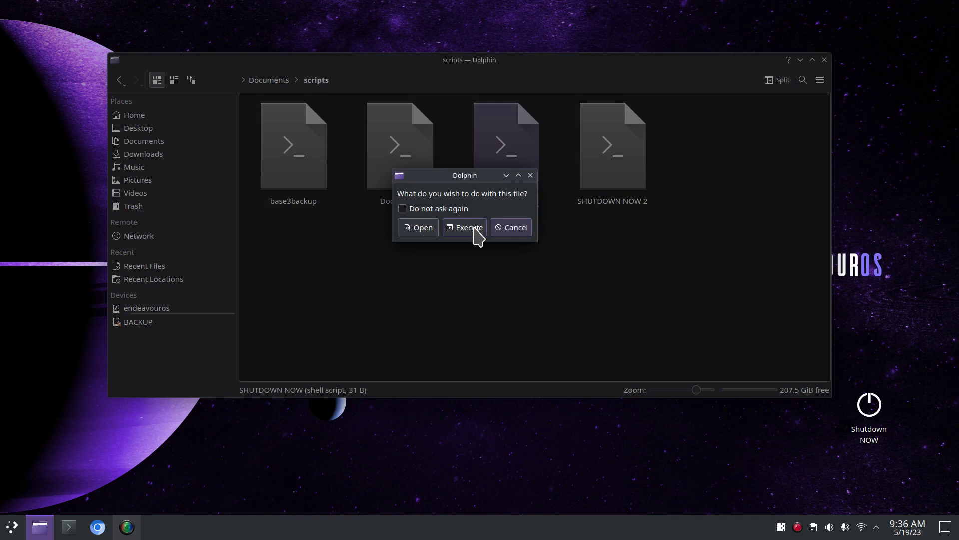
left_click(413, 231)
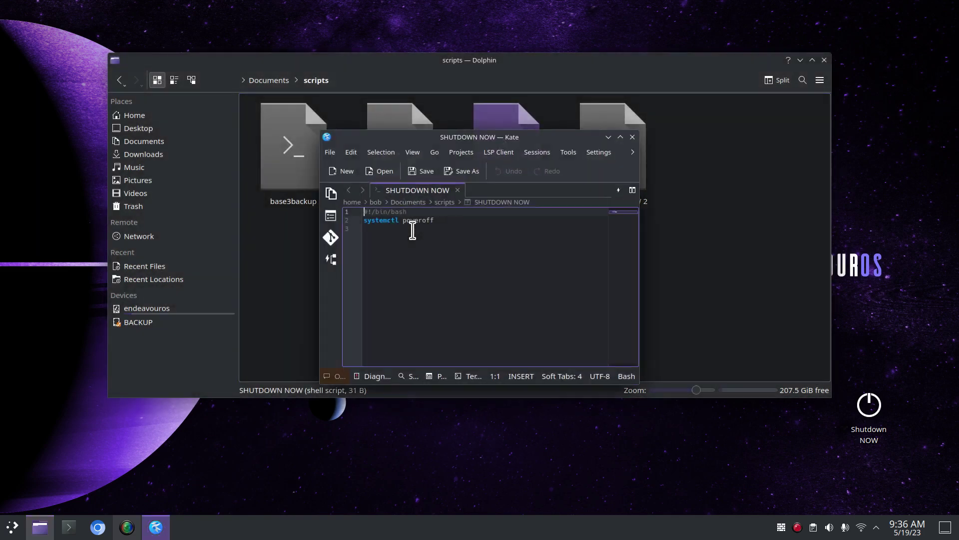
Step: Maximize Kate, zoom the script to 440%, and select the #!/bin/bash line
double_click(530, 137)
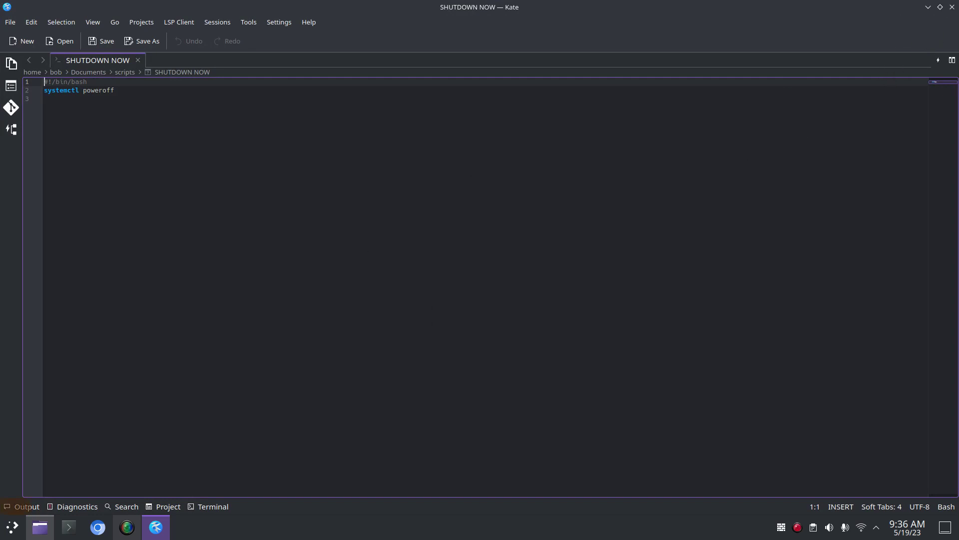
key("ctrl+plus")
key("ctrl+plus")
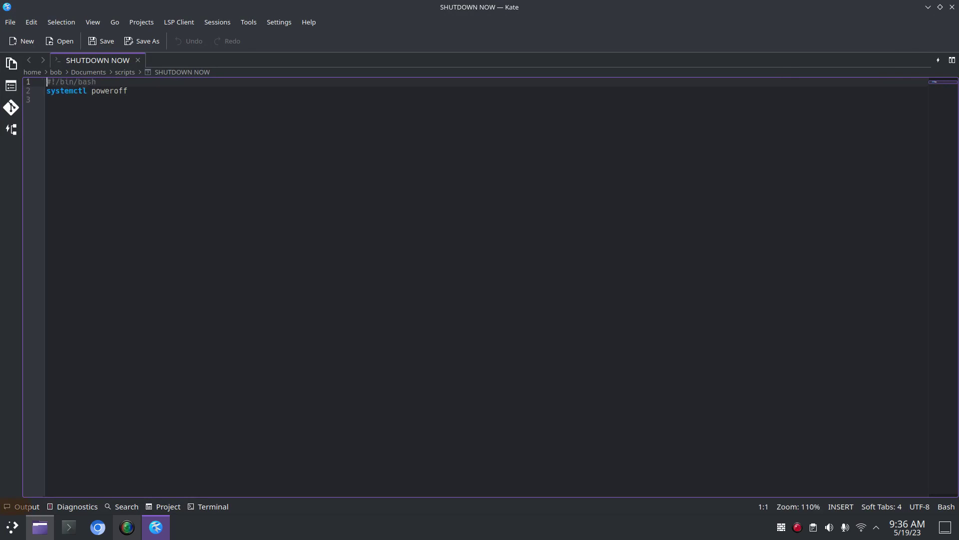
key("ctrl+plus")
key("ctrl+plus")
key("ctrl+plus")
key("ctrl+plus")
key("ctrl+plus")
key("ctrl+plus")
key("ctrl+plus")
key("ctrl+plus")
key("ctrl+plus")
key("ctrl+plus")
key("ctrl+plus")
key("ctrl+plus")
key("ctrl+plus")
key("ctrl+plus")
key("ctrl+plus")
key("ctrl+plus")
key("ctrl+plus")
key("ctrl+plus")
key("ctrl+plus")
key("ctrl+plus")
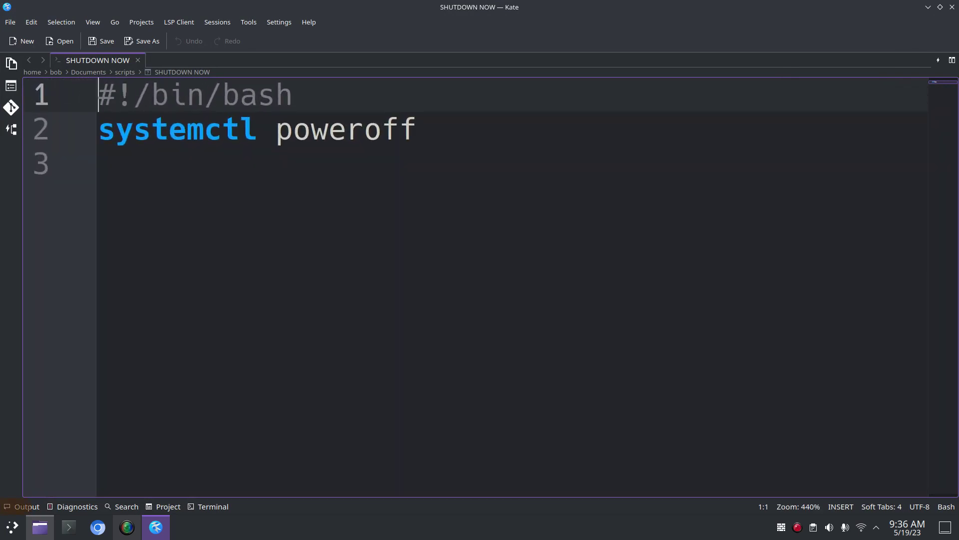
left_click_drag(97, 93, 292, 90)
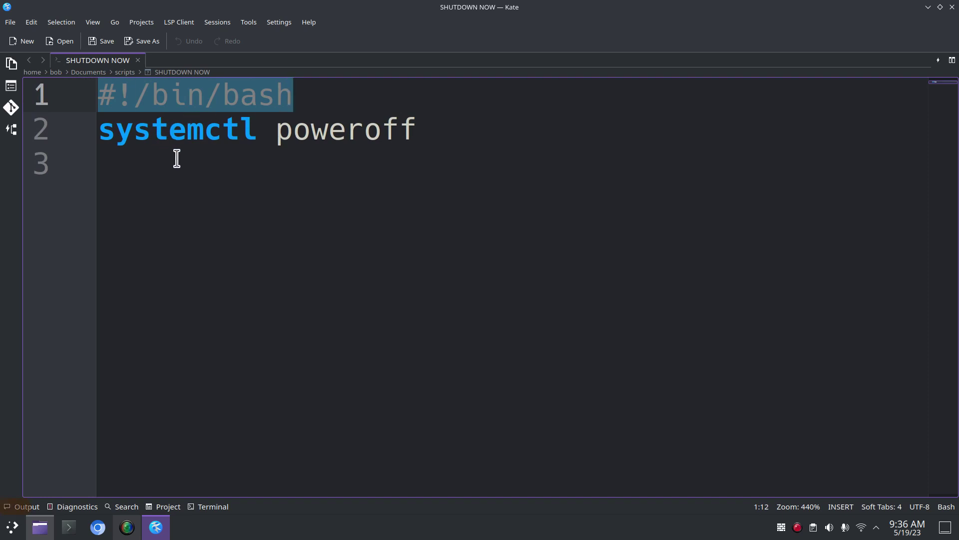
Step: Quit Kate, delete the SHUTDOWN NOW 2 script, and close Dolphin
key("ctrl+q")
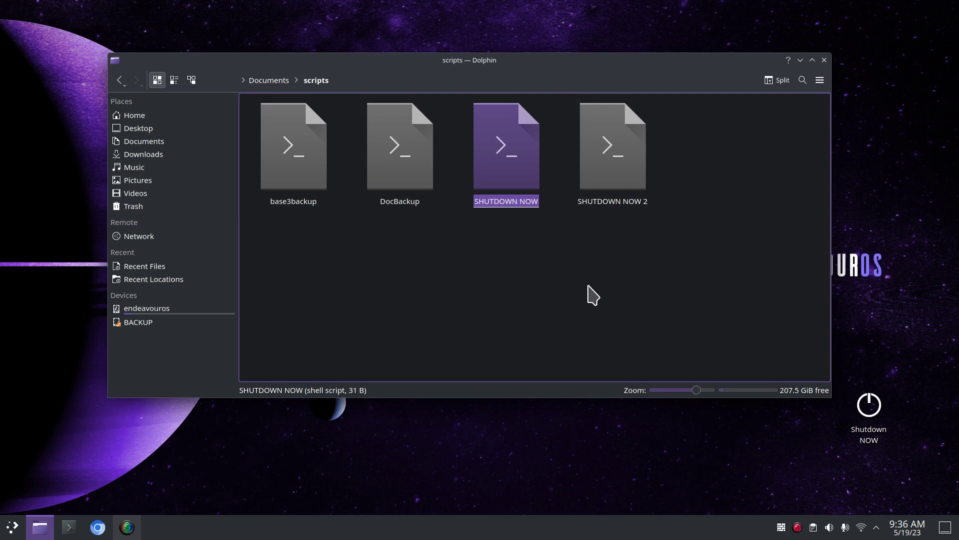
left_click(611, 161)
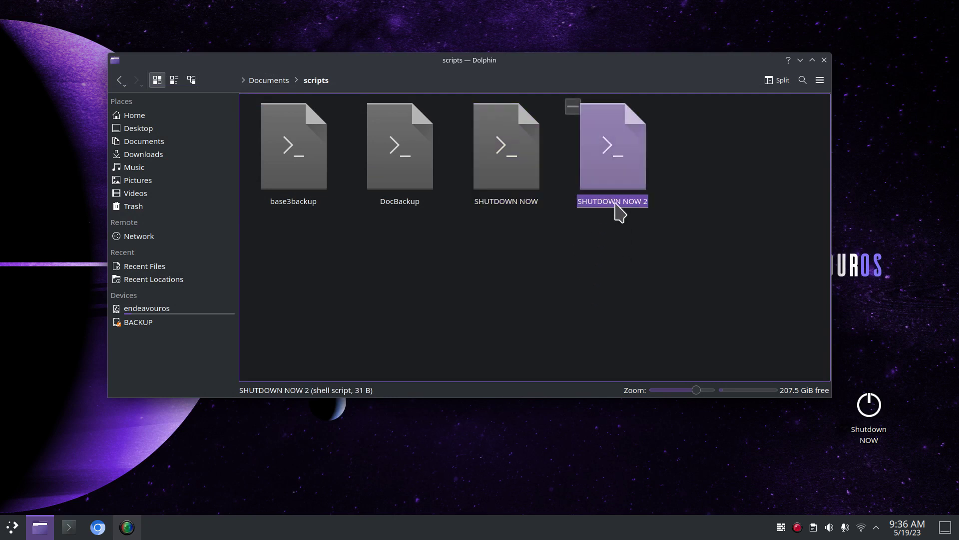
key("Delete")
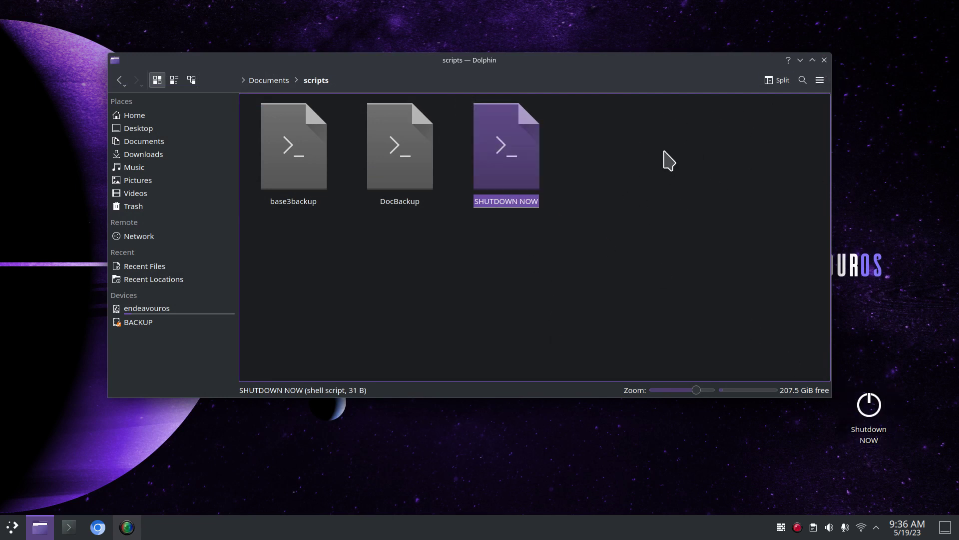
left_click(825, 60)
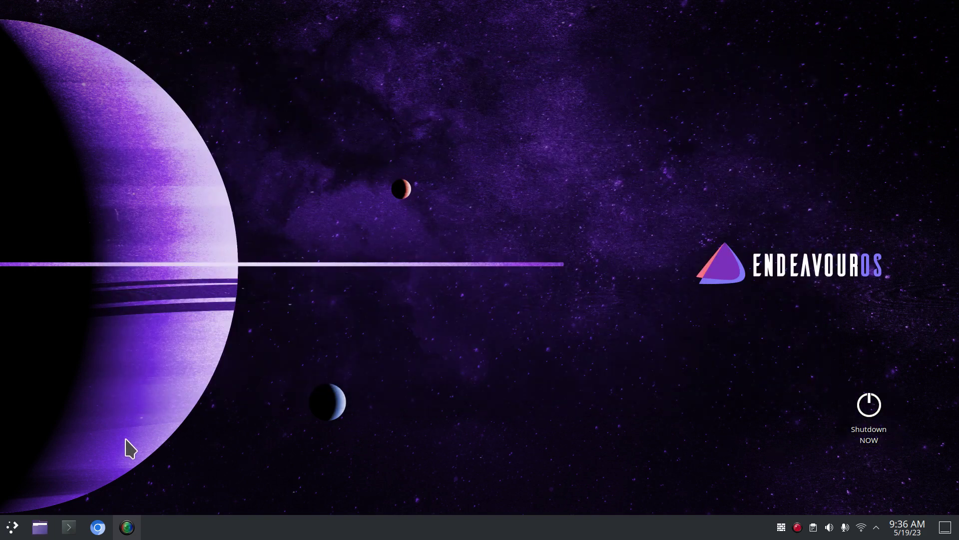
Step: Launch Kate from the launcher, create a new Untitled document, and enlarge its text
left_click(12, 531)
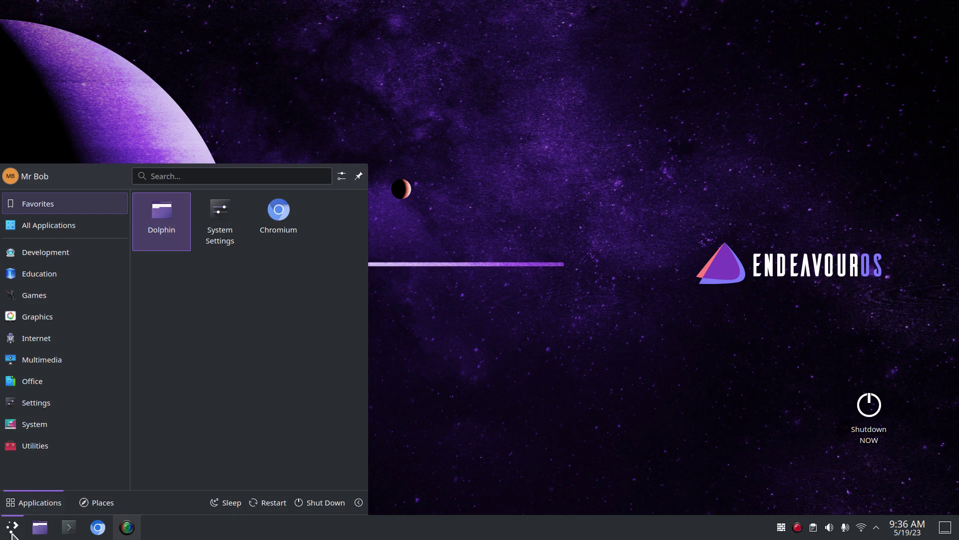
type("text")
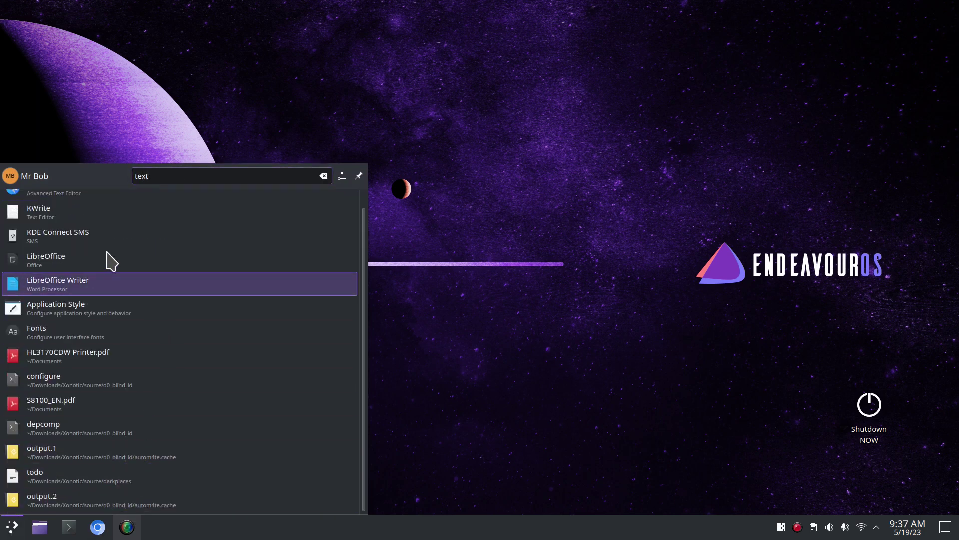
left_click(31, 205)
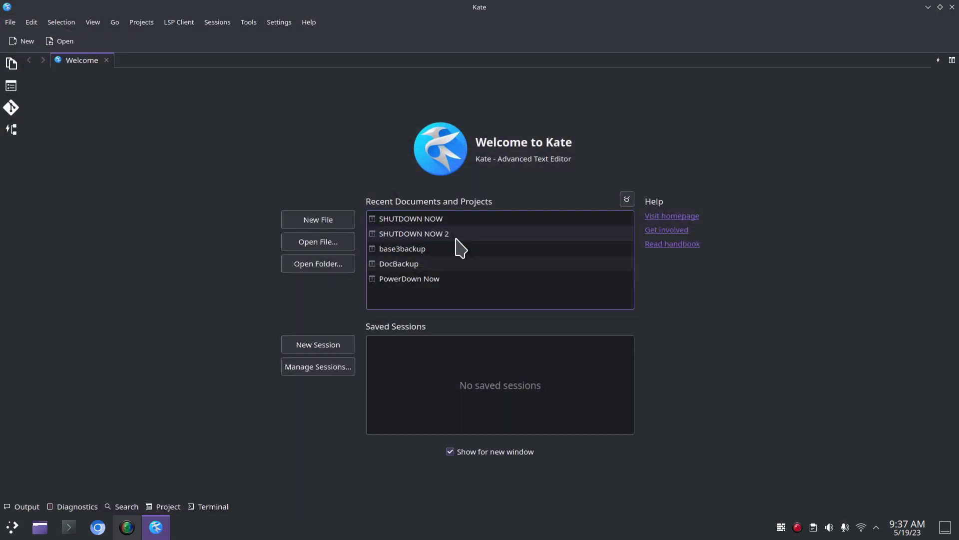
left_click(20, 41)
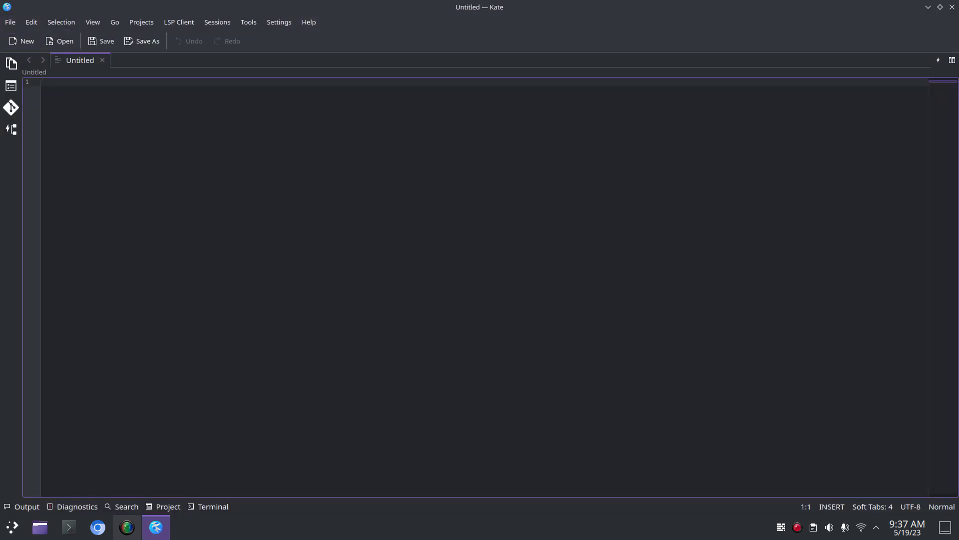
key("ctrl+plus")
key("ctrl+plus")
key("ctrl+plus")
key("ctrl+plus")
key("ctrl+plus")
key("ctrl+plus")
key("ctrl+plus")
key("ctrl+plus")
key("ctrl+plus")
key("ctrl+plus")
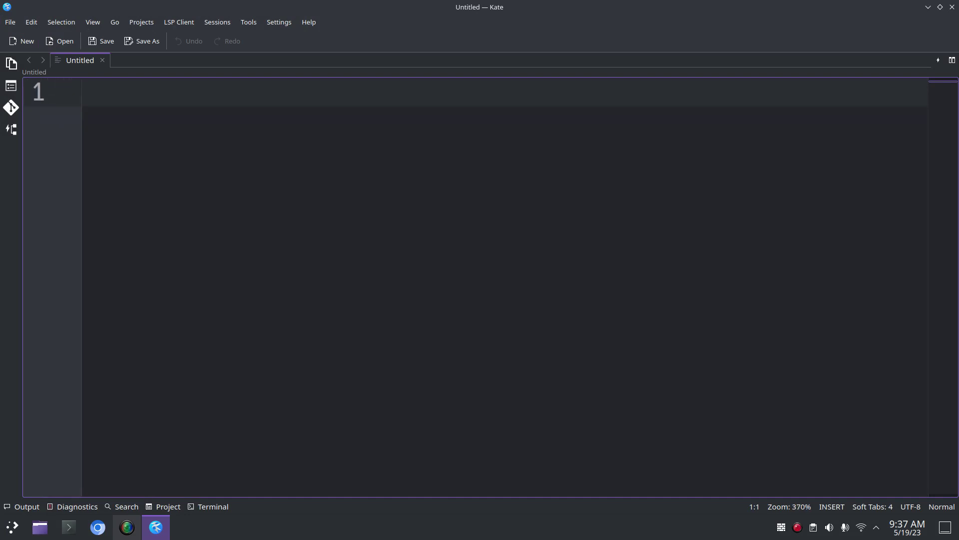
key("ctrl+plus")
key("ctrl+plus")
key("ctrl+plus")
key("ctrl+plus")
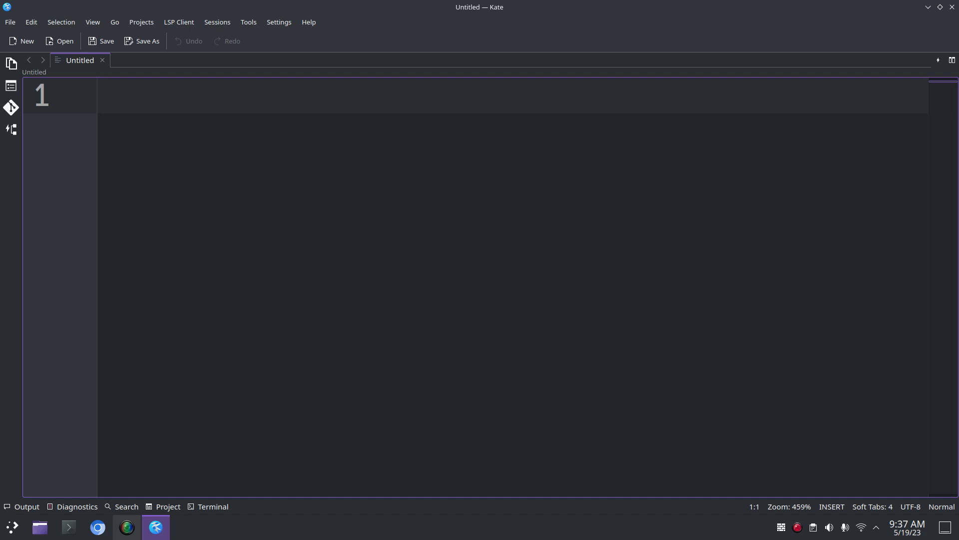
Step: Enter #!/bin/bash on the first line and systemctl poweroff on the second
type("#")
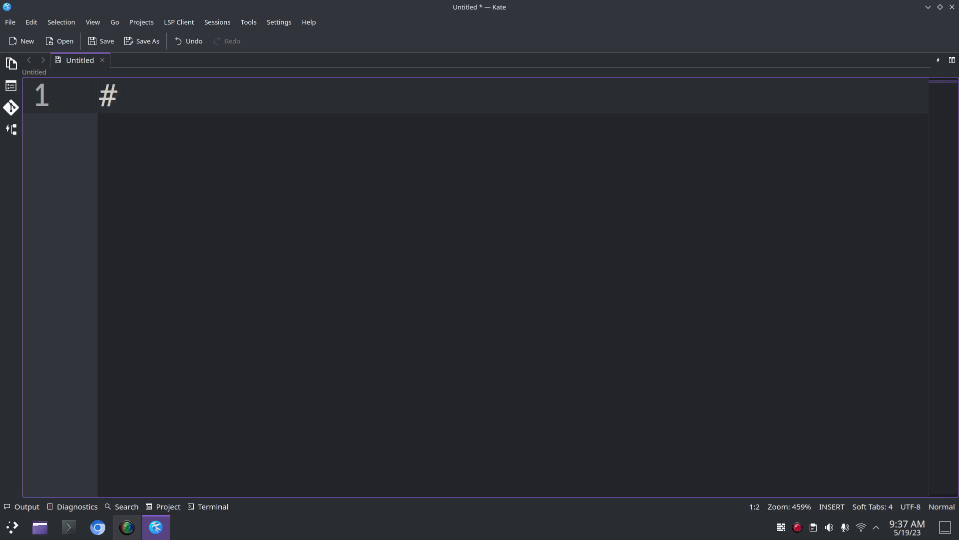
type("!")
type("/bin")
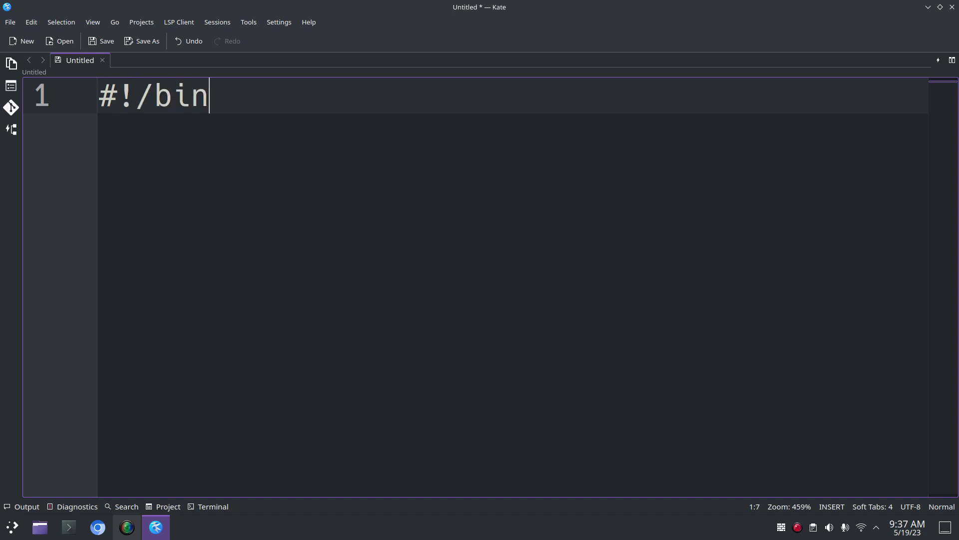
type("/bash")
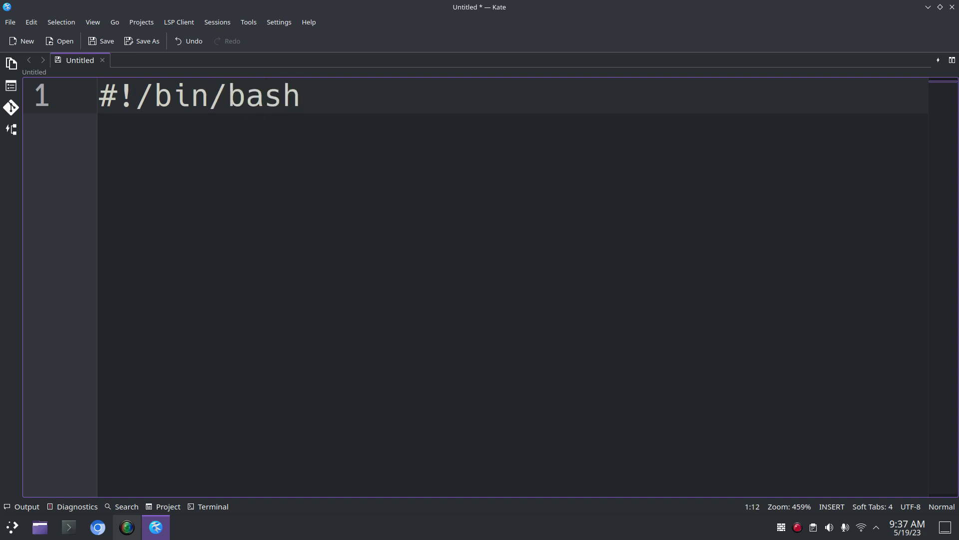
key("Return")
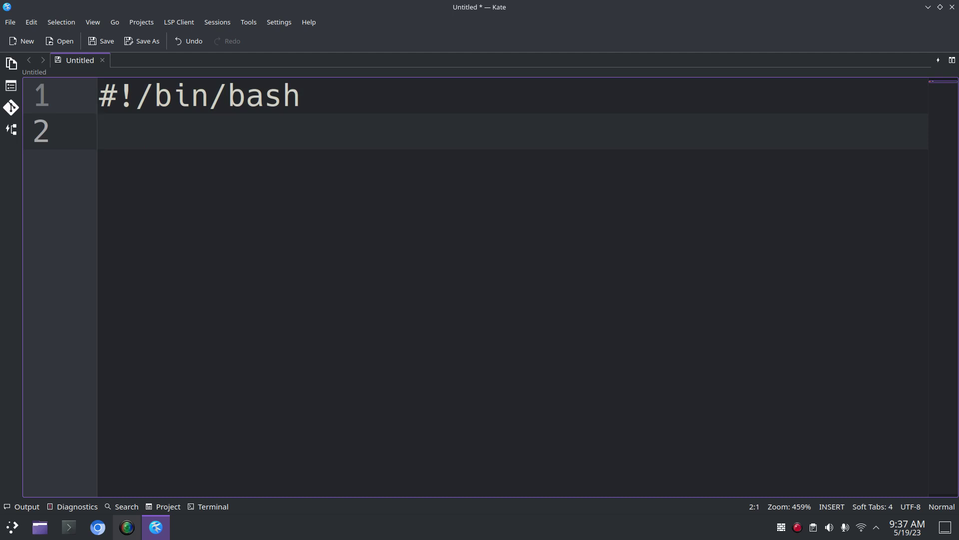
type("systemc")
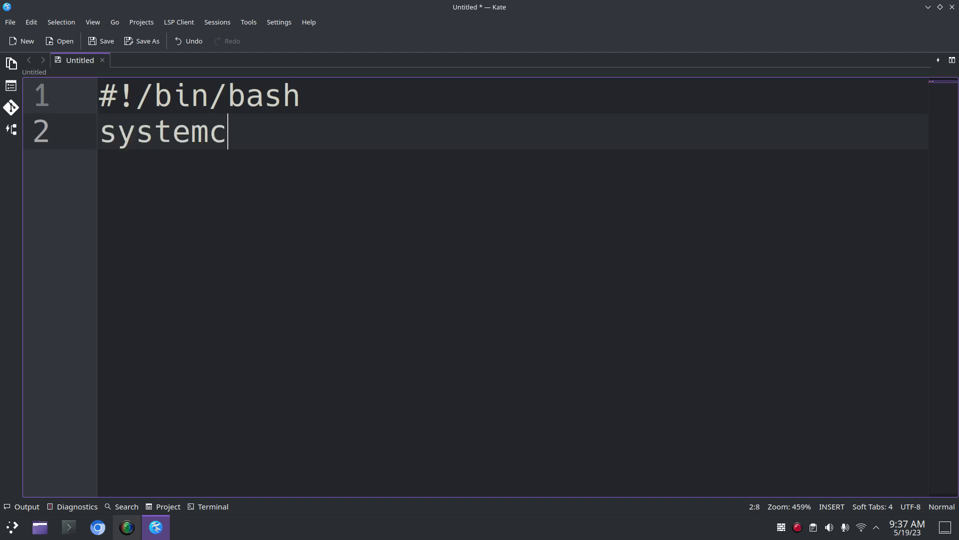
type("tl p")
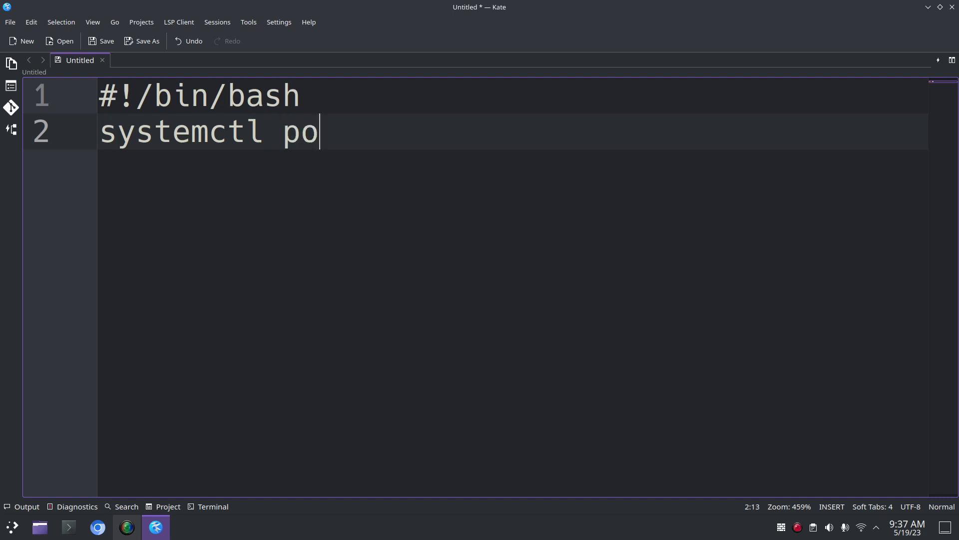
type("off")
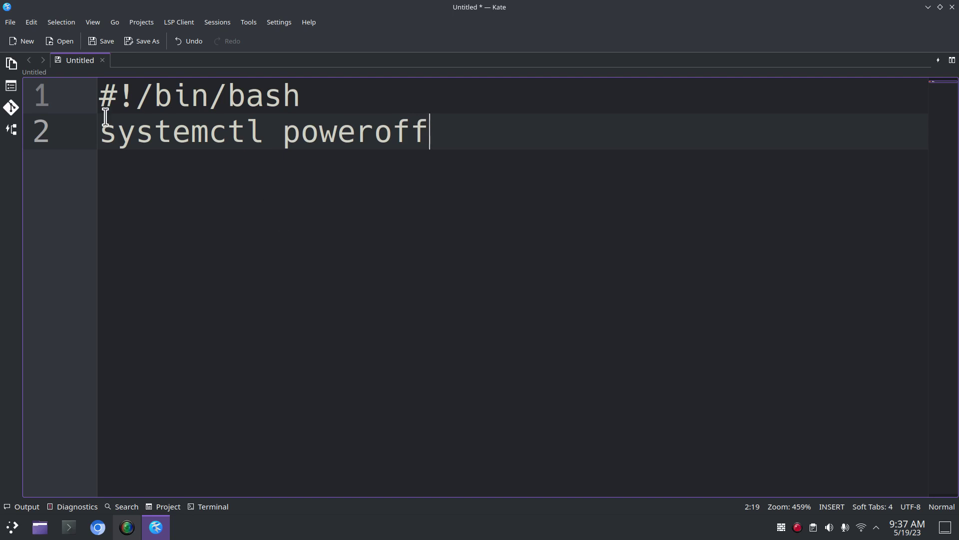
Step: Save the script as Test1 in the Documents/scripts folder
left_click(145, 45)
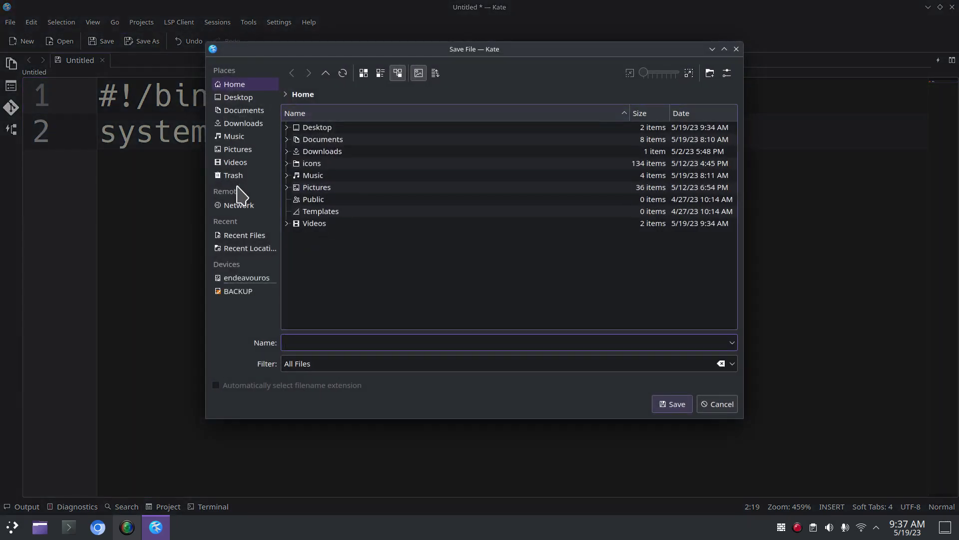
left_click(235, 98)
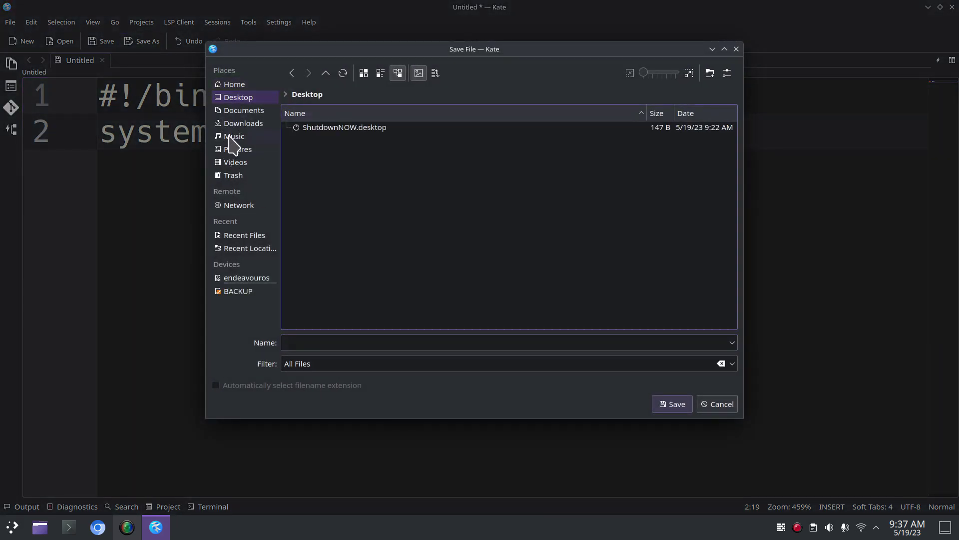
left_click(231, 110)
double_click(300, 128)
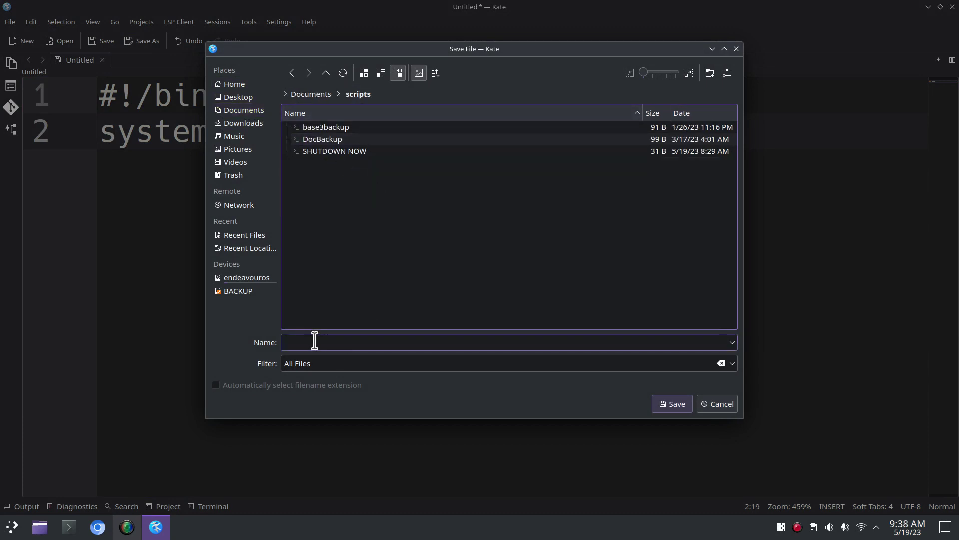
left_click(403, 343)
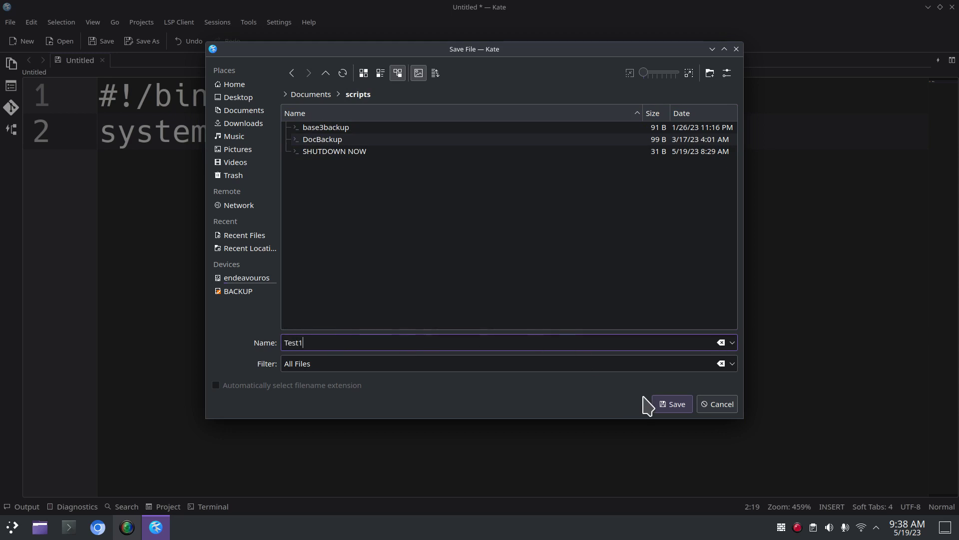
left_click(676, 407)
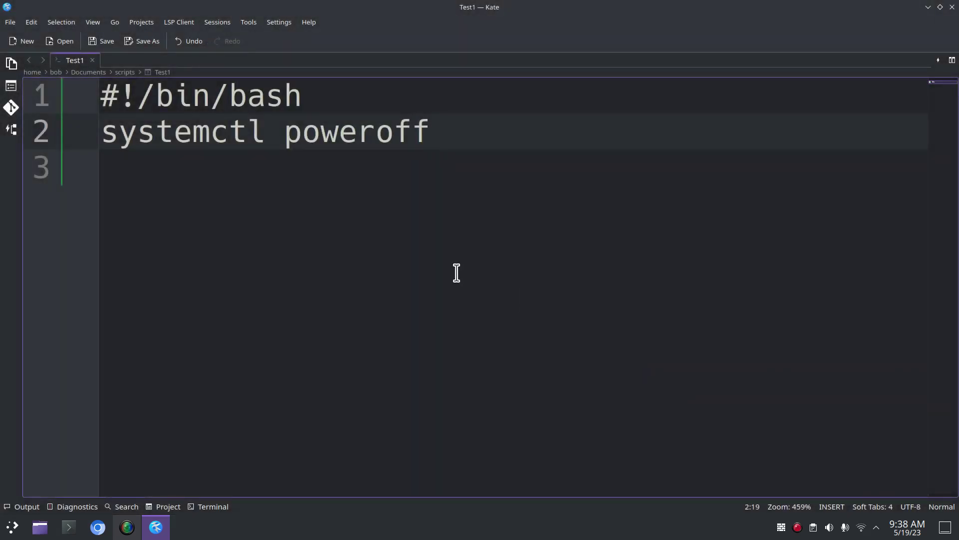
Step: Reopen Dolphin at Documents/scripts and view the Test1 script enlarged in Kate
left_click(952, 6)
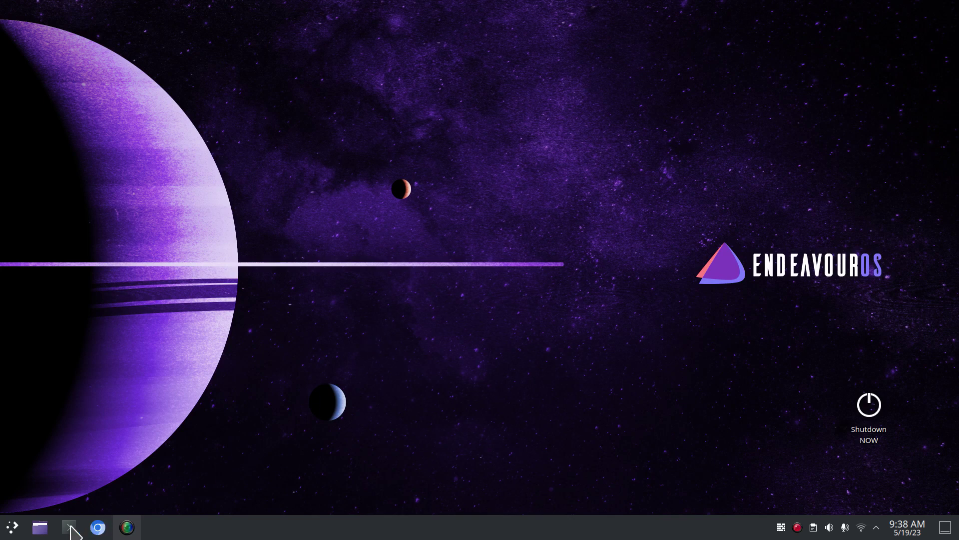
left_click(40, 527)
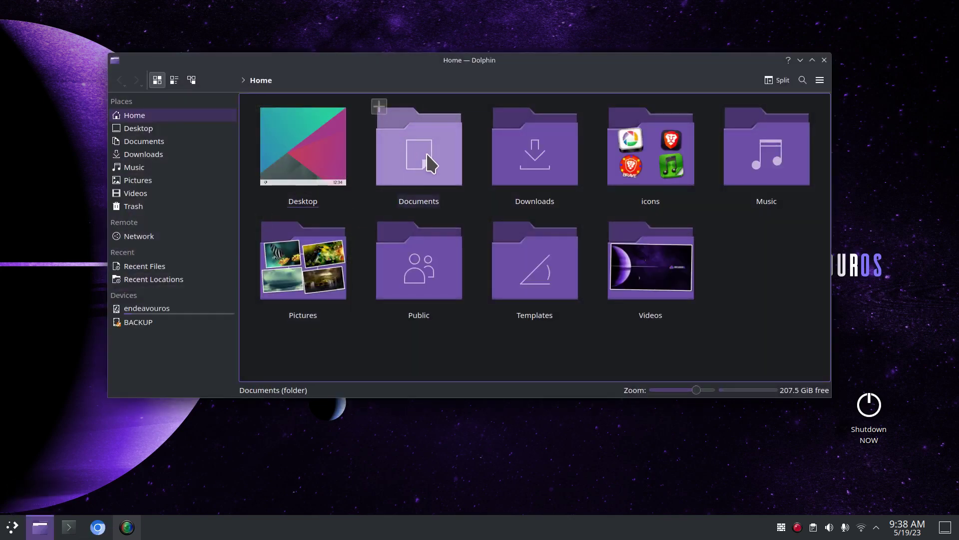
left_click(419, 159)
left_click(320, 145)
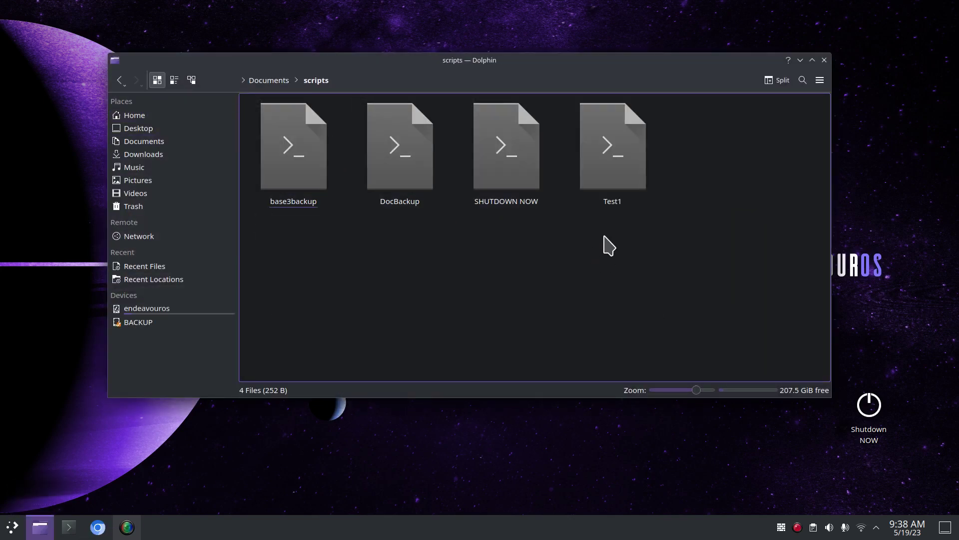
left_click(619, 171)
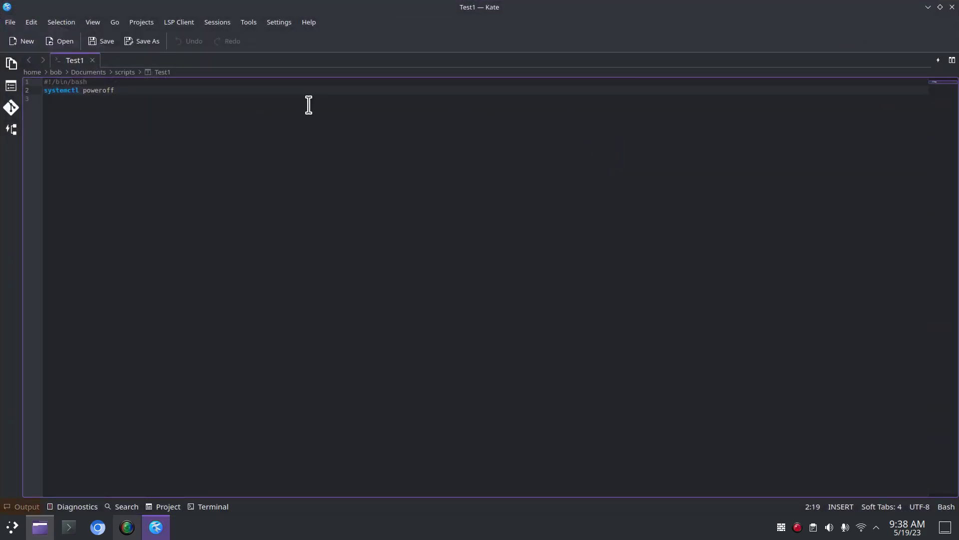
key("ctrl+plus")
key("ctrl+plus")
key("ctrl+plus")
key("ctrl+plus")
key("ctrl+plus")
key("ctrl+plus")
key("ctrl+plus")
key("ctrl+plus")
key("ctrl+plus")
key("ctrl+plus")
key("ctrl+plus")
key("ctrl+plus")
key("ctrl+plus")
key("ctrl+plus")
key("ctrl+plus")
key("ctrl+plus")
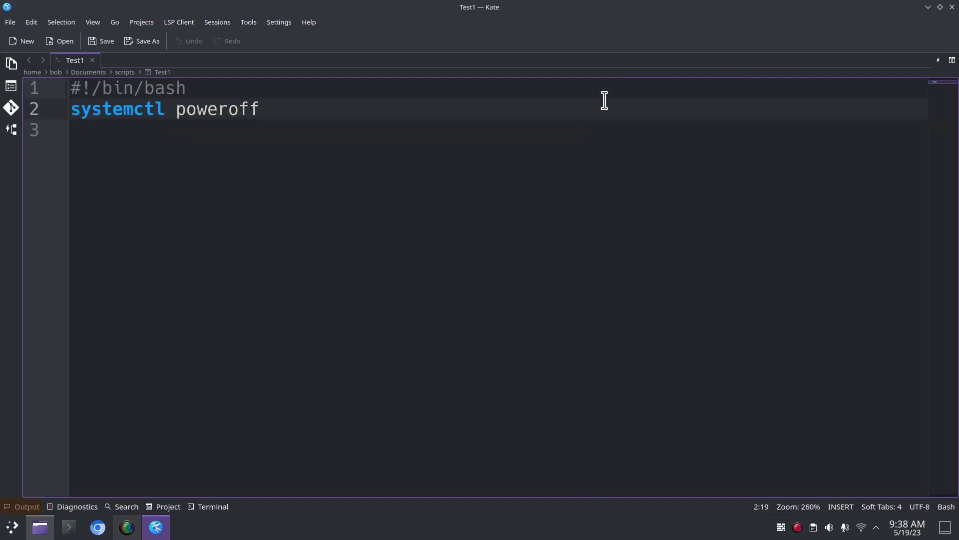
left_click(952, 7)
Step: Open SHUTDOWN NOW as text in Kate to compare with Test1, then quit Kate
left_click(499, 155)
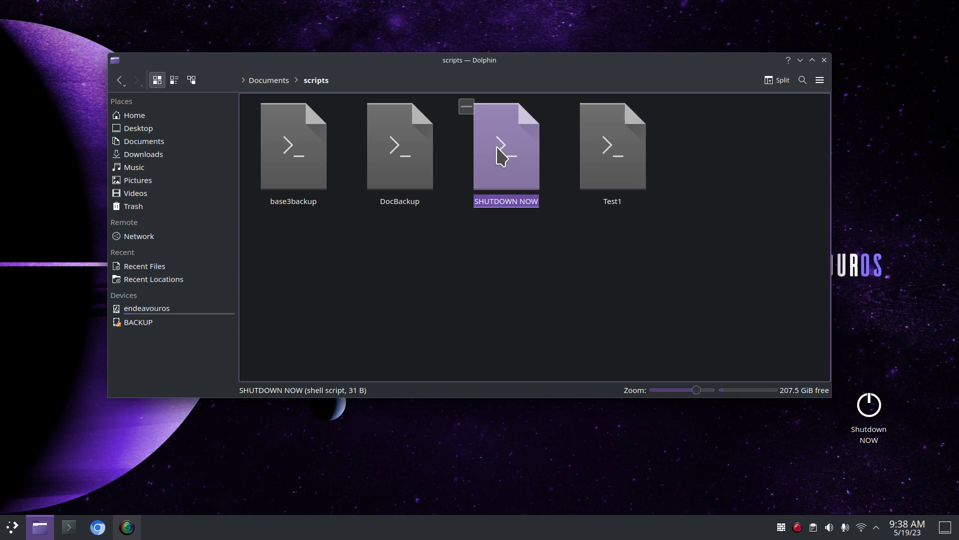
double_click(501, 156)
left_click(424, 228)
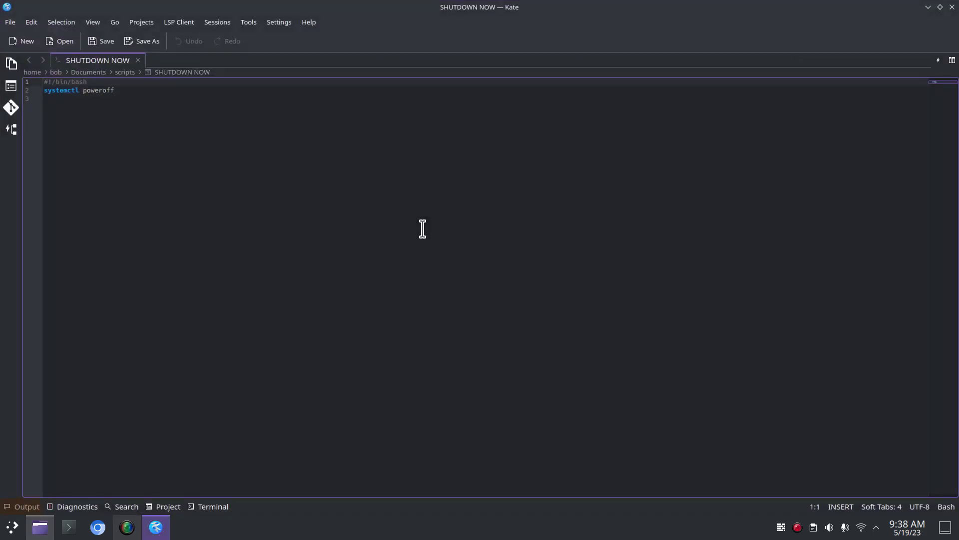
key("ctrl+plus")
key("ctrl+plus")
key("ctrl+plus")
key("ctrl+plus")
key("ctrl+plus")
key("ctrl+plus")
key("ctrl+plus")
key("ctrl+plus")
key("ctrl+plus")
key("ctrl+plus")
key("ctrl+plus")
key("ctrl+plus")
key("ctrl+plus")
key("ctrl+plus")
key("ctrl+plus")
key("ctrl+plus")
key("ctrl+plus")
key("ctrl+plus")
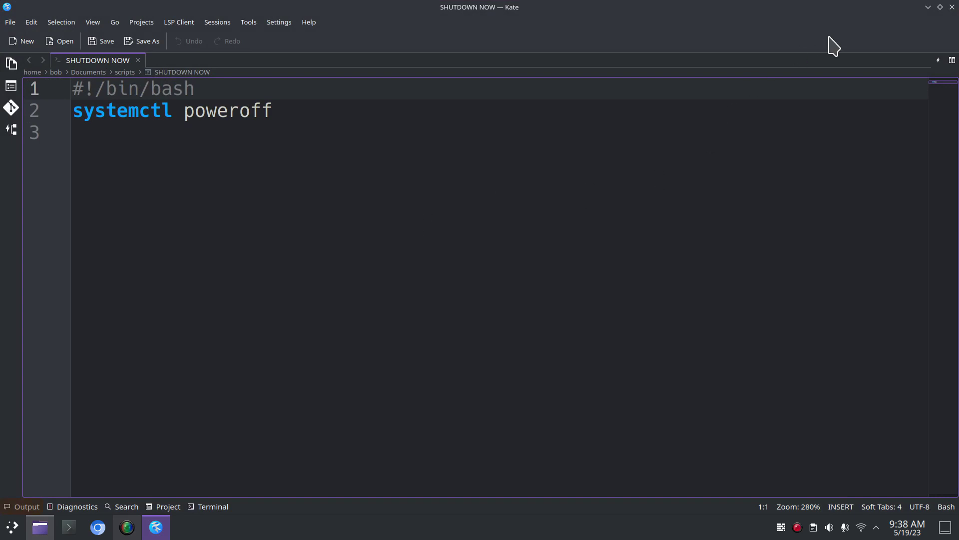
key("ctrl+q")
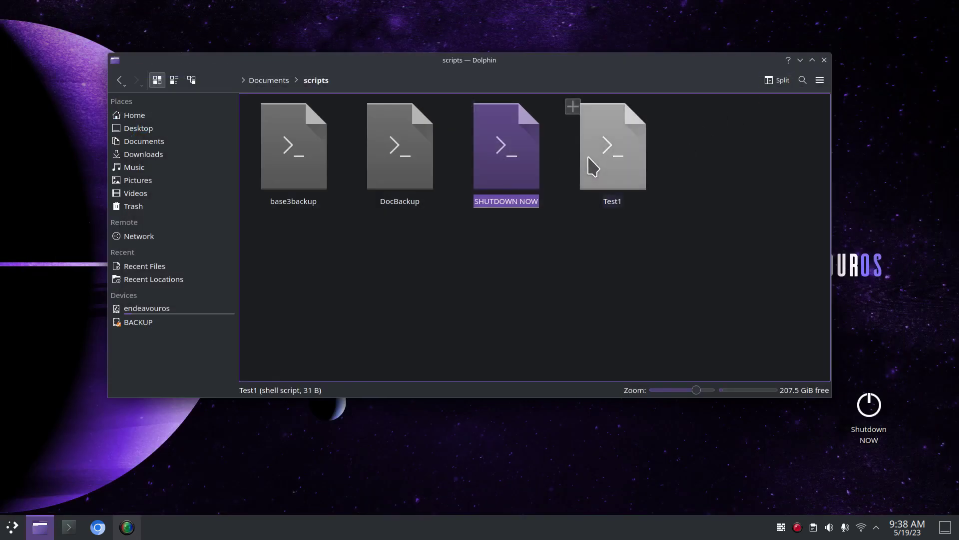
Step: Launch SHUTDOWN NOW and dismiss its run-or-open prompt without executing it
double_click(521, 161)
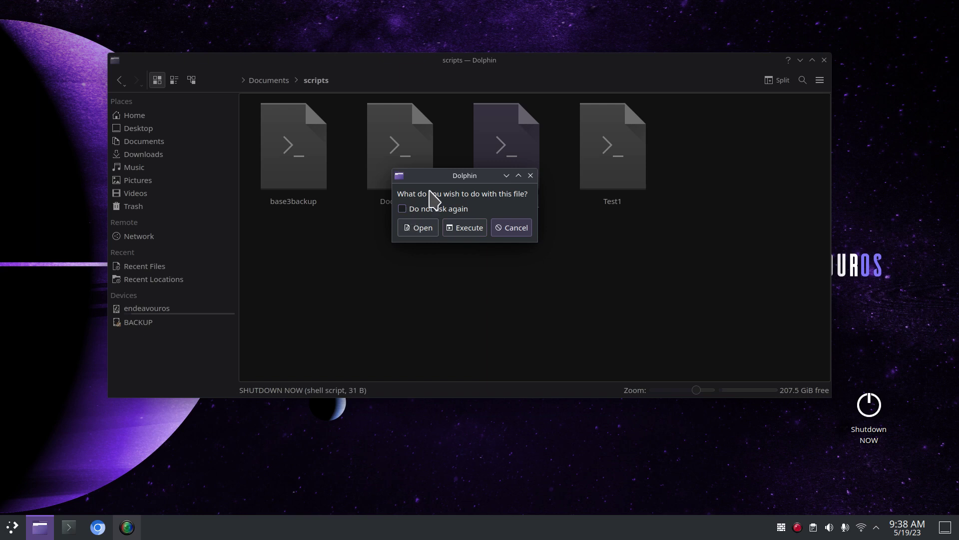
left_click_drag(436, 177, 461, 248)
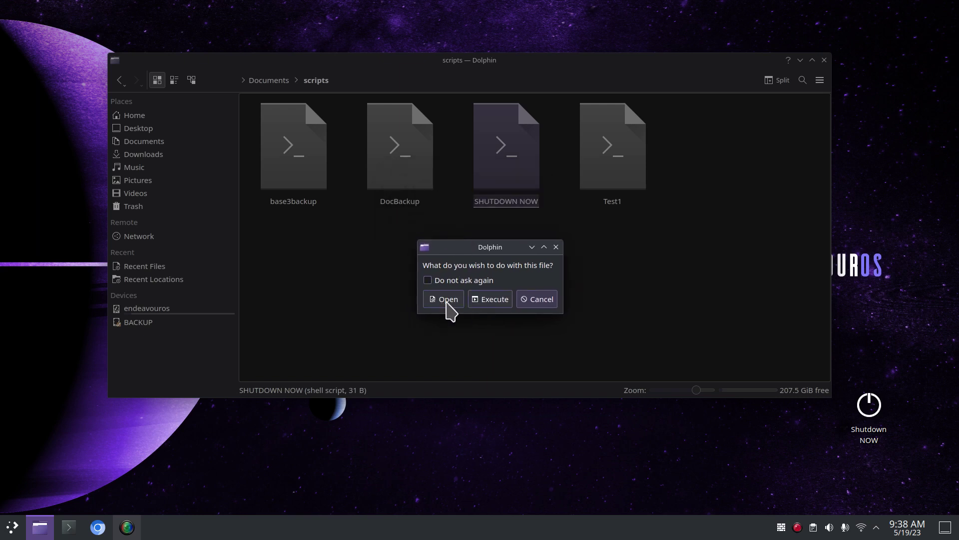
left_click(556, 247)
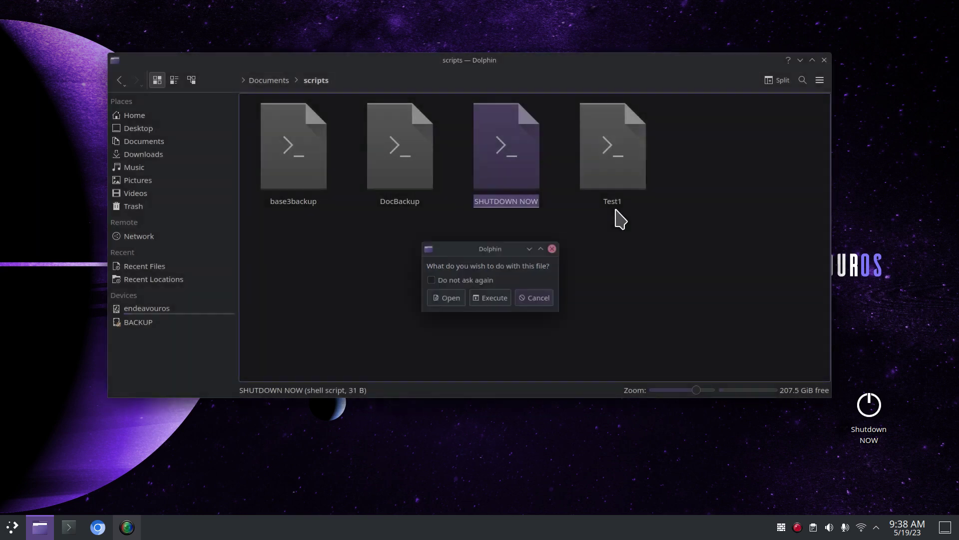
Step: Confirm Test1 is marked executable in Properties > Permissions, then dismiss its execute prompt
left_click(625, 158)
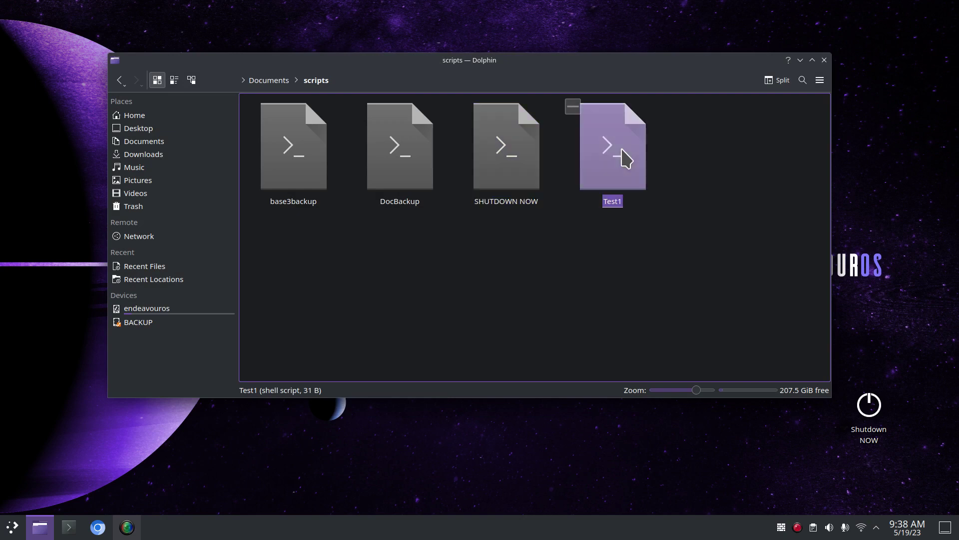
right_click(621, 144)
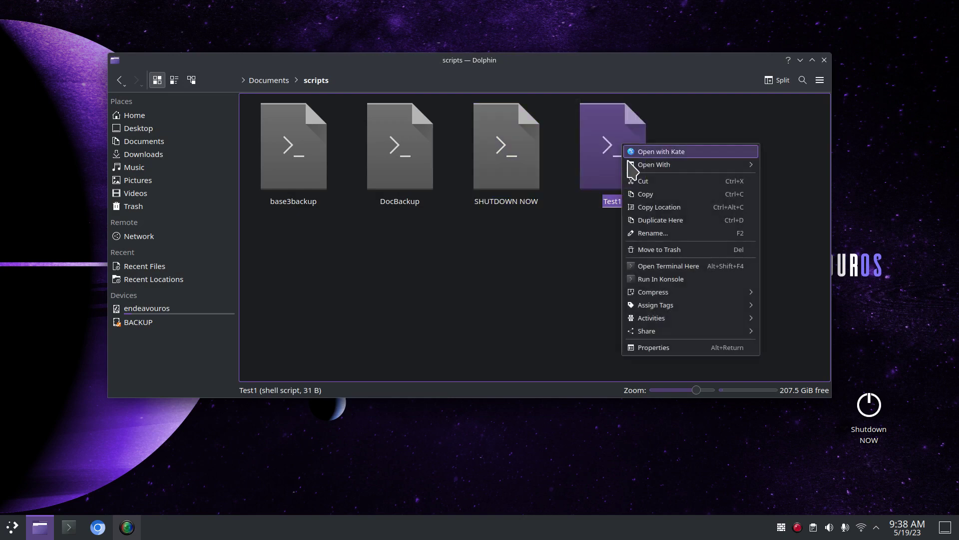
left_click(686, 347)
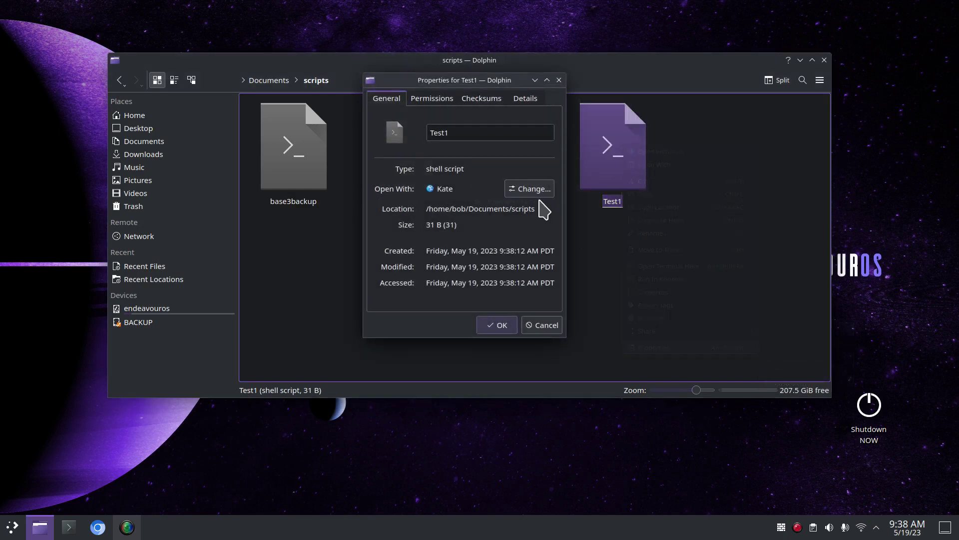
left_click(432, 100)
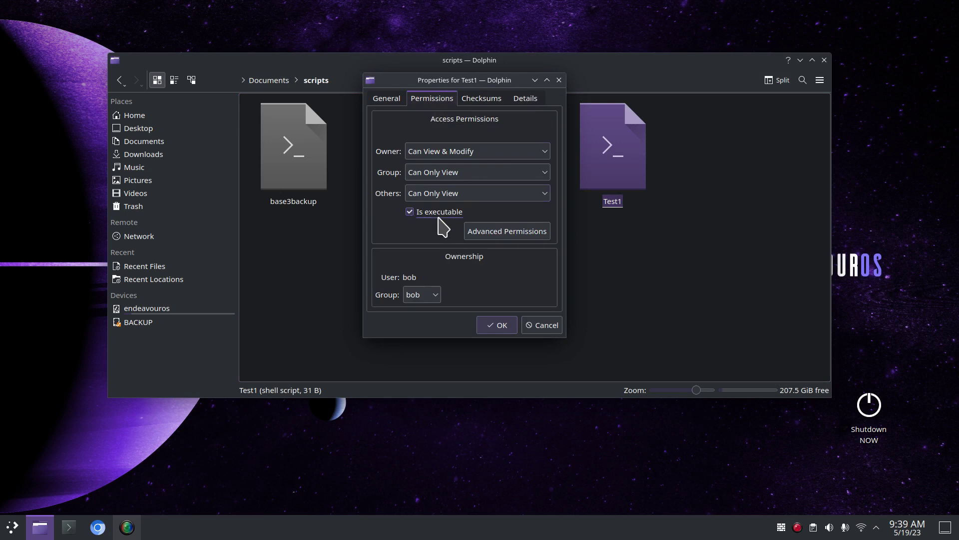
left_click(491, 326)
left_click(620, 175)
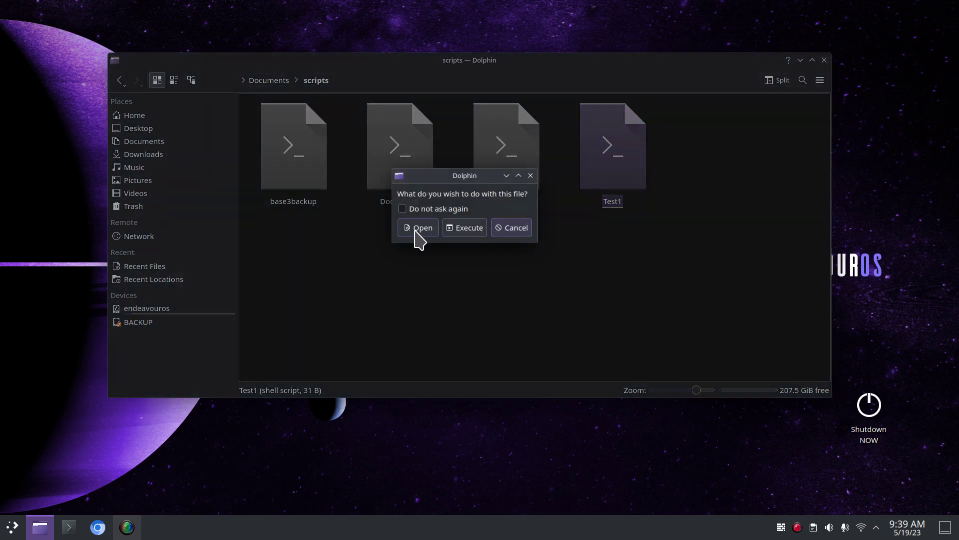
left_click(502, 229)
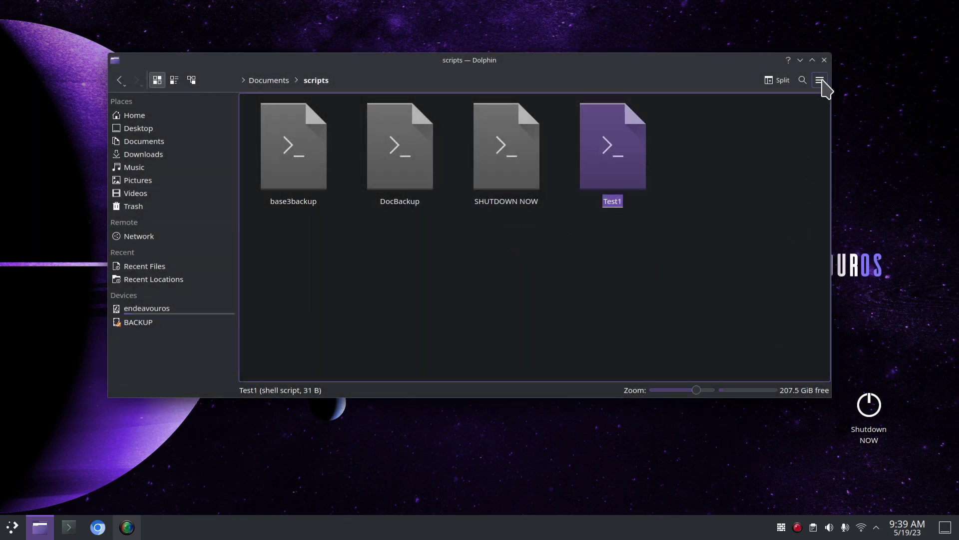
Step: Close the file manager and start a new Link to Location (URL) from the desktop menu
left_click(825, 60)
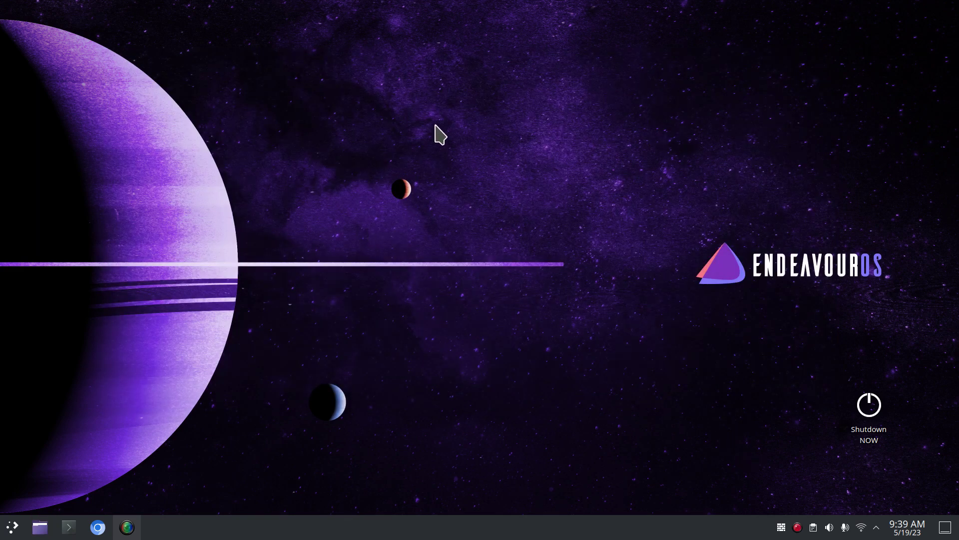
right_click(323, 169)
mouse_move(379, 211)
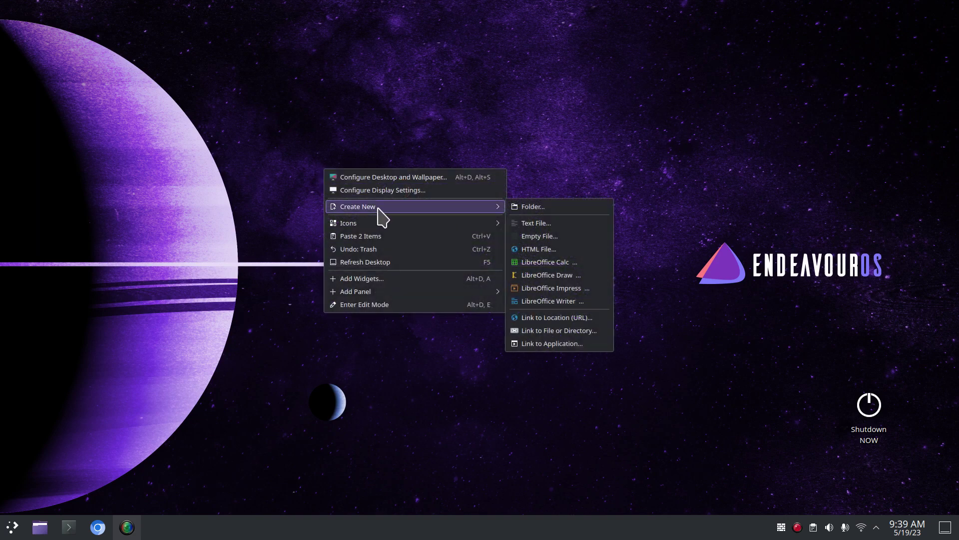
left_click(558, 320)
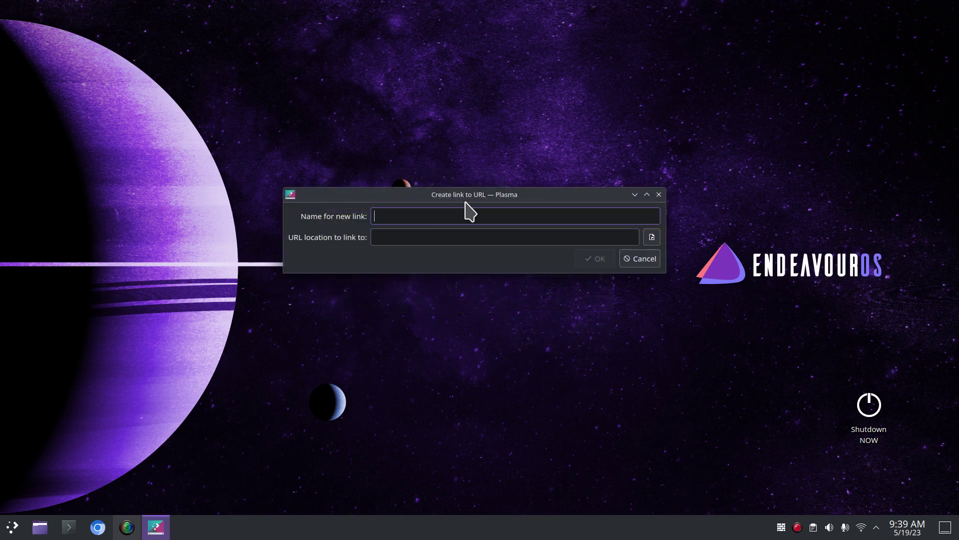
left_click_drag(466, 200, 412, 222)
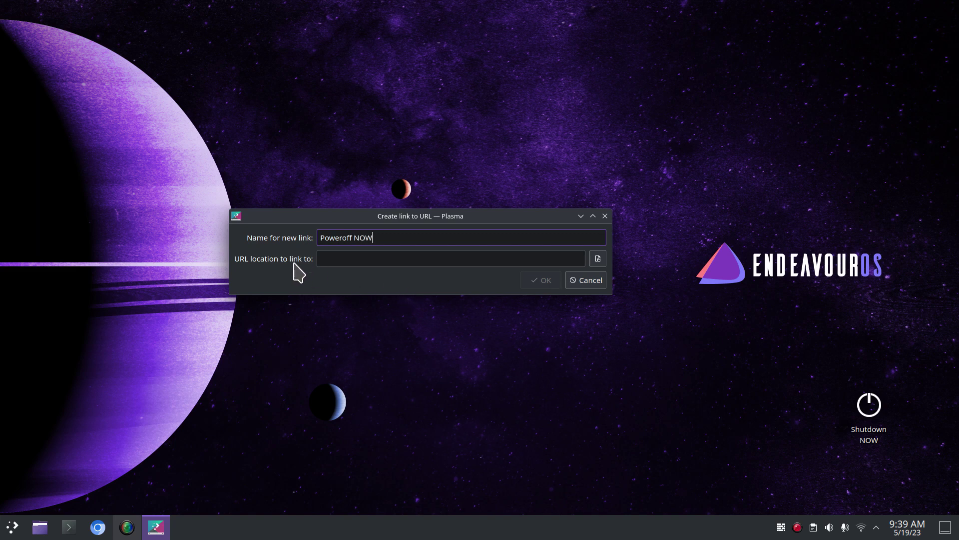
Step: Set the link target to Documents/scripts/Test1 and create the Poweroff NOW link
left_click(599, 260)
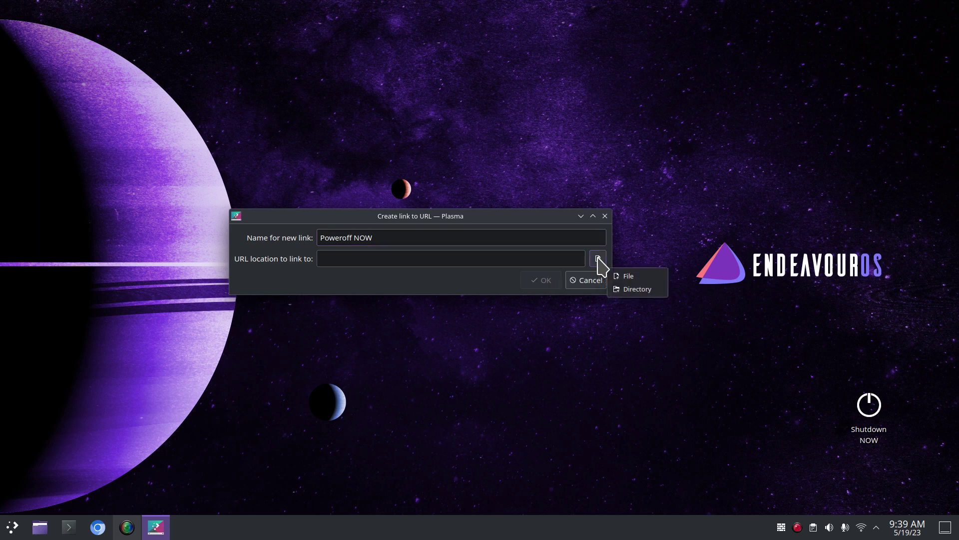
left_click(630, 276)
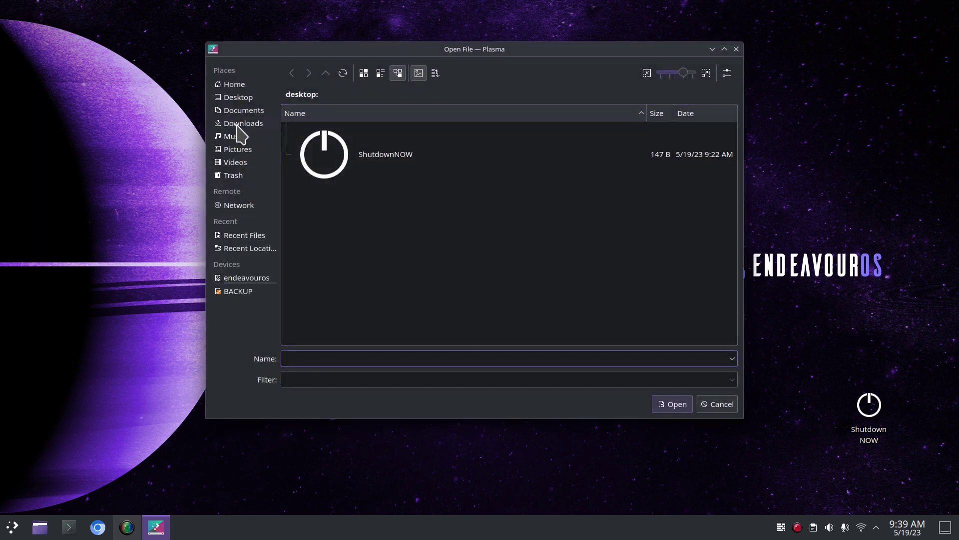
left_click(243, 110)
left_click(310, 169)
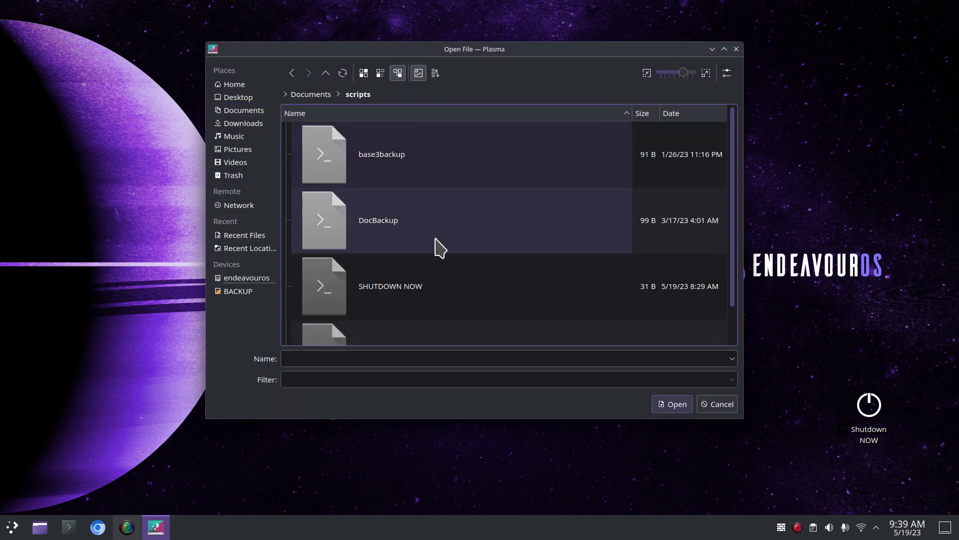
scroll(421, 325, "down", 1)
left_click(421, 325)
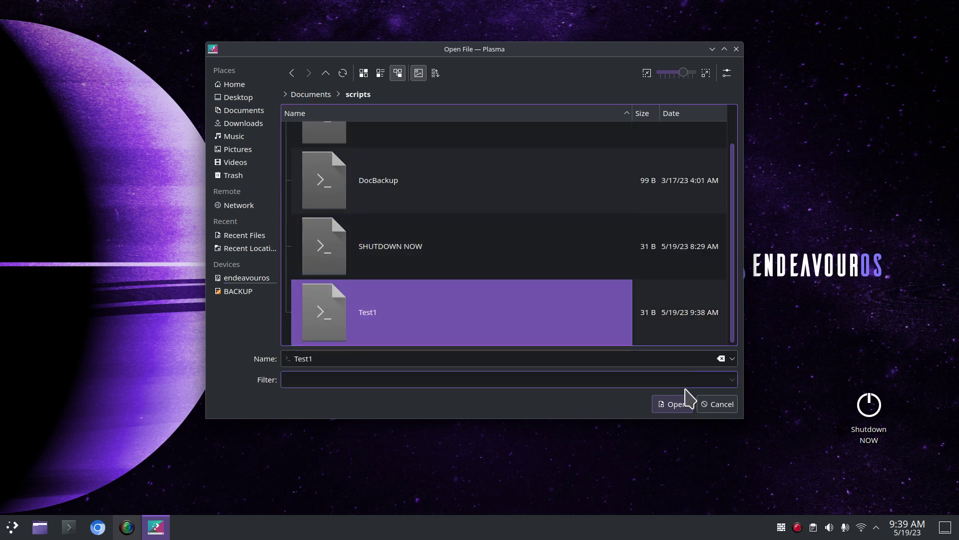
left_click(682, 403)
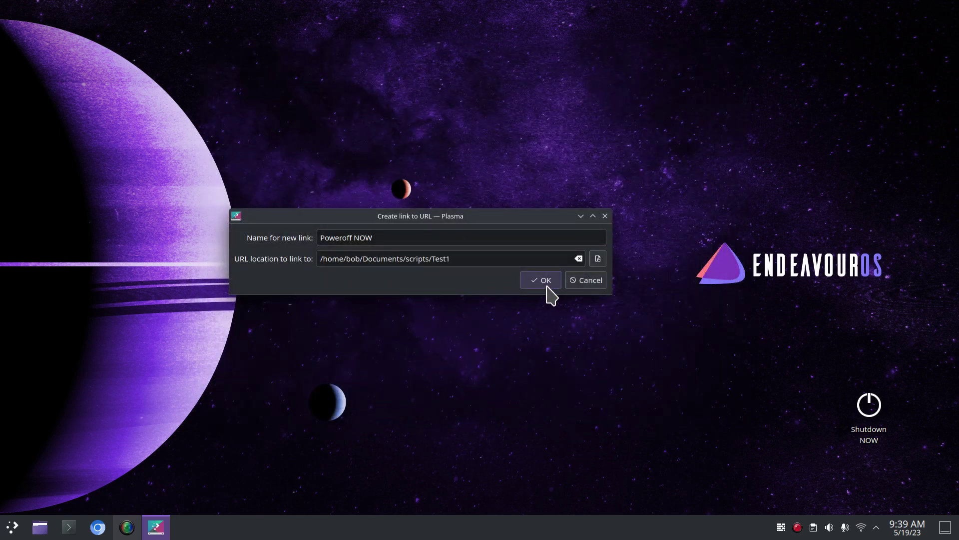
left_click(540, 281)
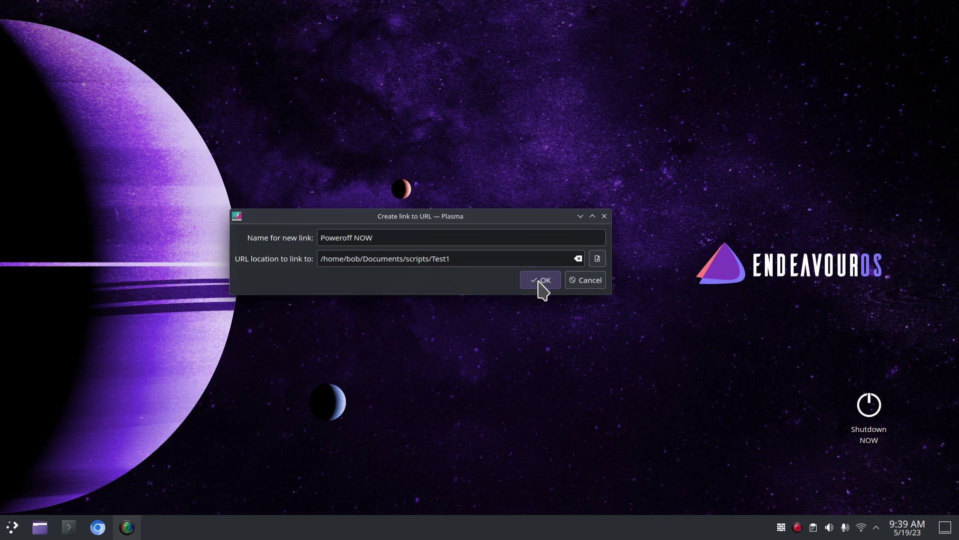
Step: Move the Poweroff NOW icon and set its icon to the alligator in Properties
left_click_drag(330, 149, 453, 283)
right_click(453, 281)
left_click(505, 431)
left_click(402, 156)
left_click(417, 277)
left_click(637, 395)
left_click(500, 348)
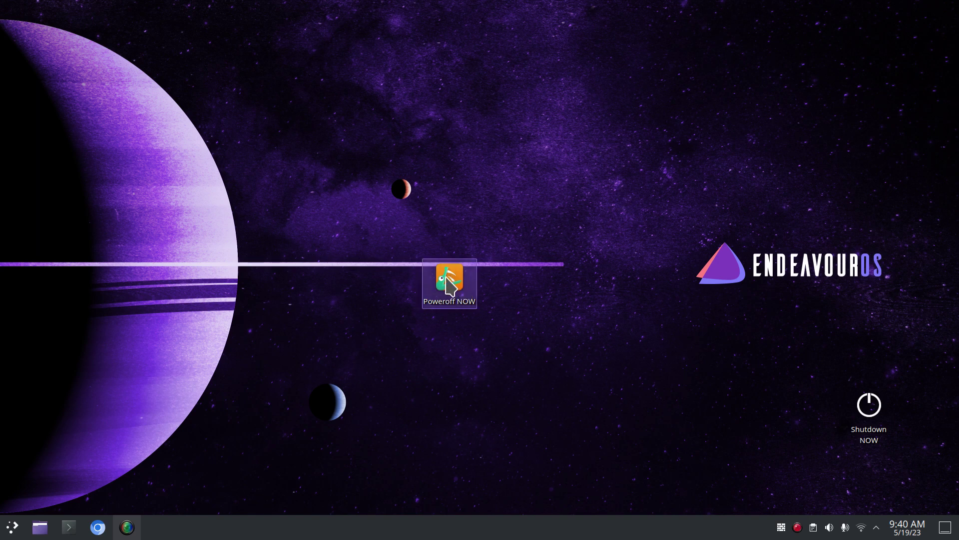
Step: Reopen Properties, search all icon categories for 'shut', and choose system-shutdown
right_click(446, 279)
left_click(519, 430)
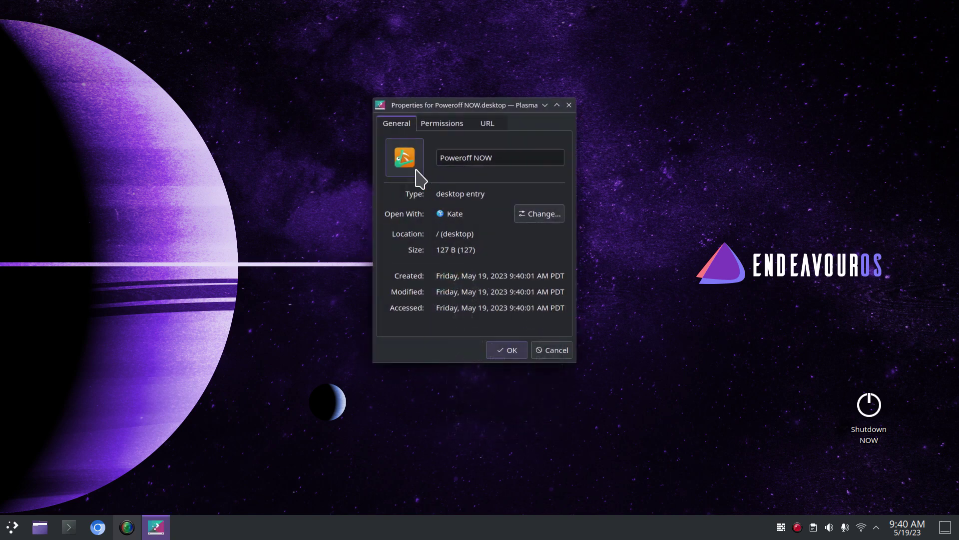
left_click(414, 173)
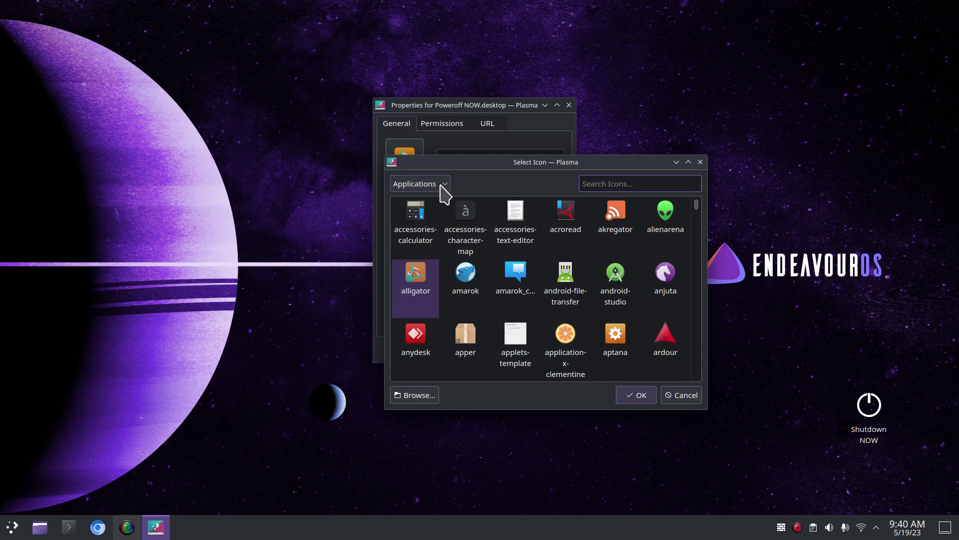
left_click(443, 187)
left_click(435, 203)
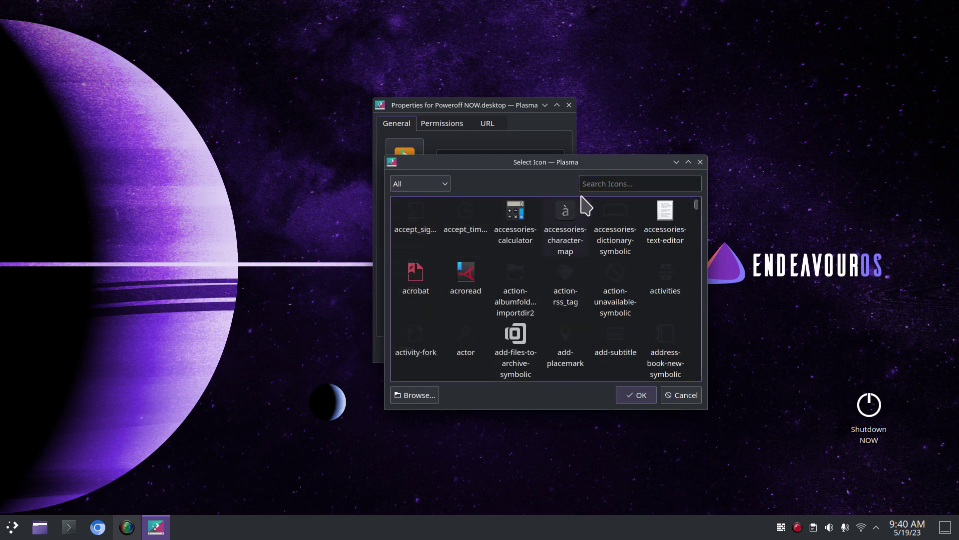
left_click(599, 180)
type("shut")
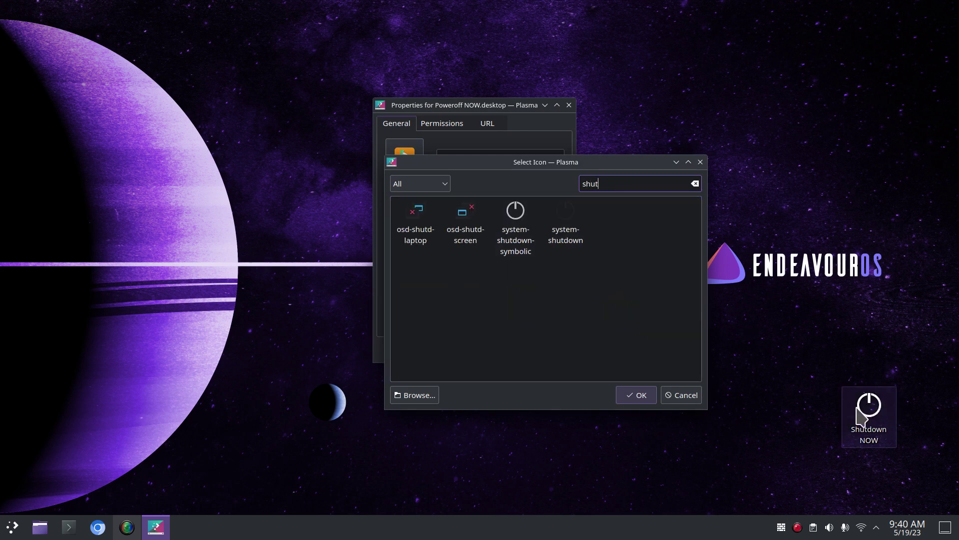
left_click(569, 229)
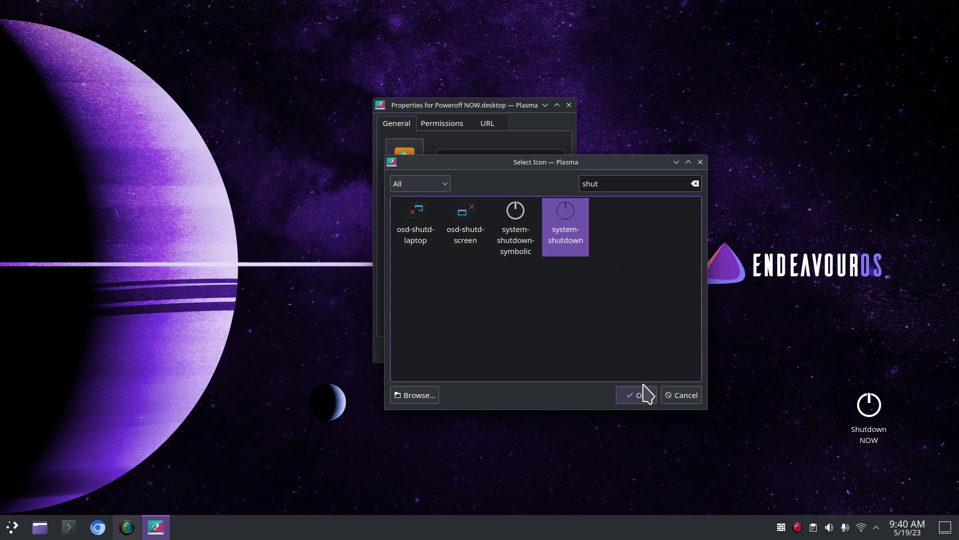
left_click(634, 396)
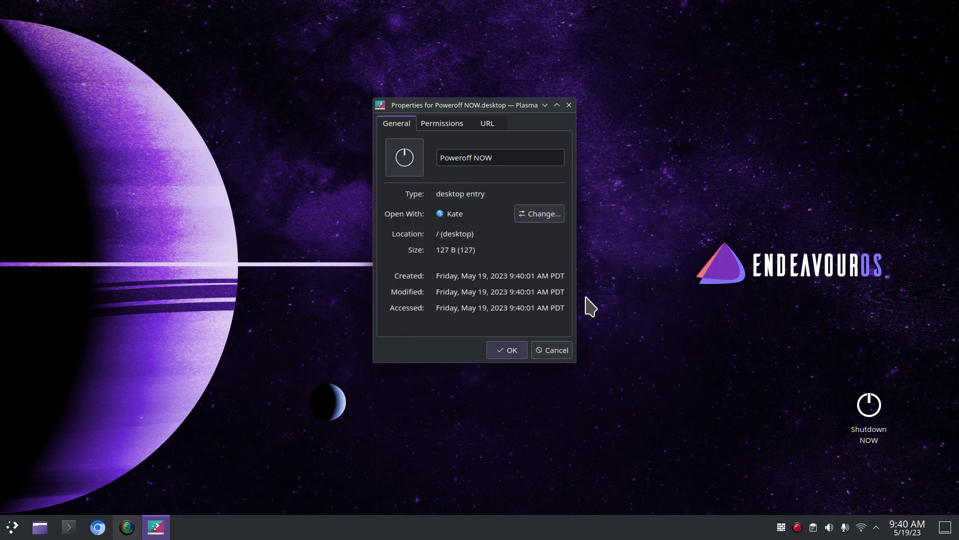
Step: Apply the icon, place Poweroff NOW beside Shutdown NOW, then start and cancel a Shut Down
left_click(507, 350)
left_click_drag(460, 283, 761, 410)
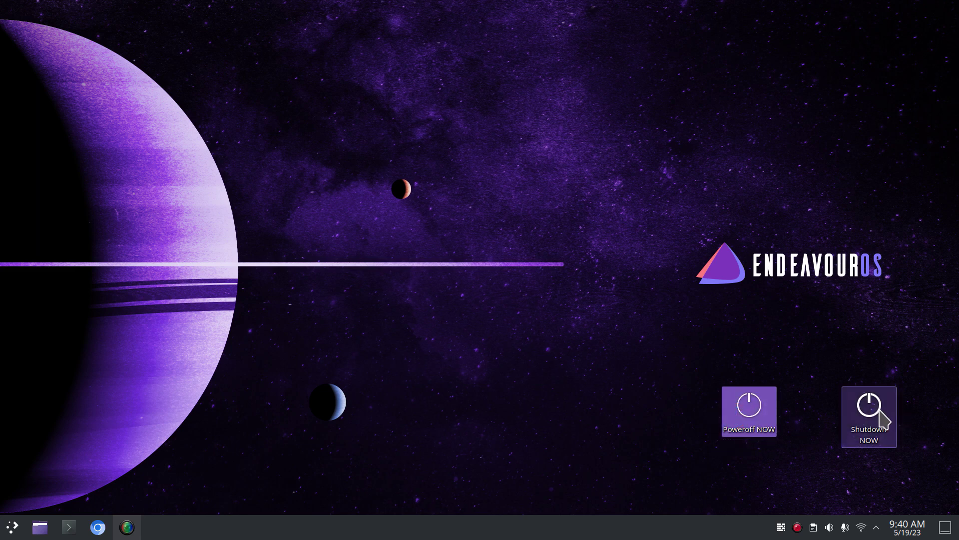
left_click(17, 523)
left_click(325, 515)
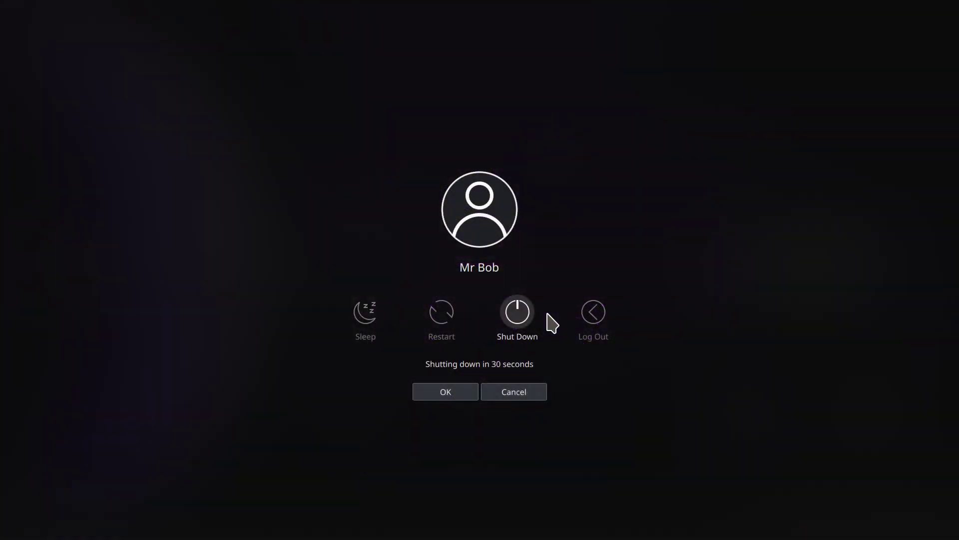
left_click(518, 394)
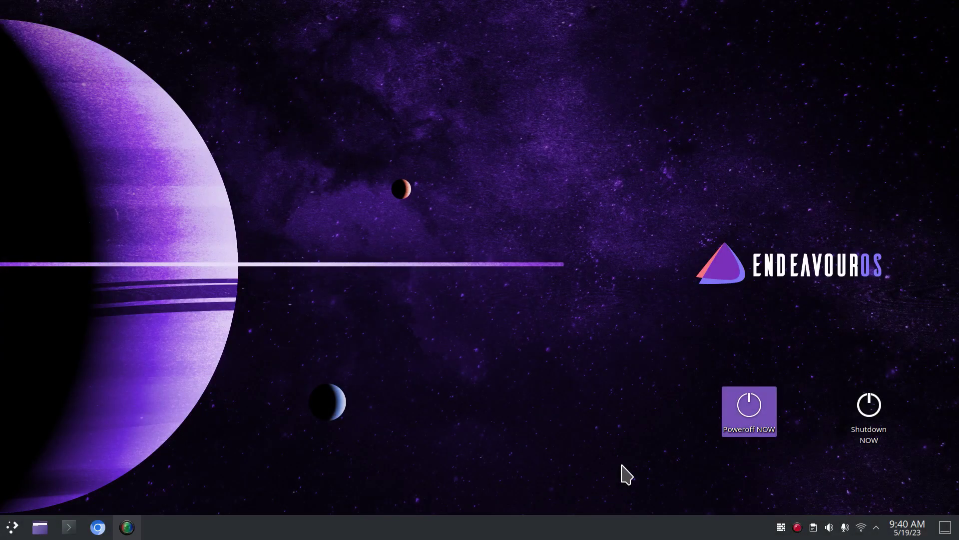